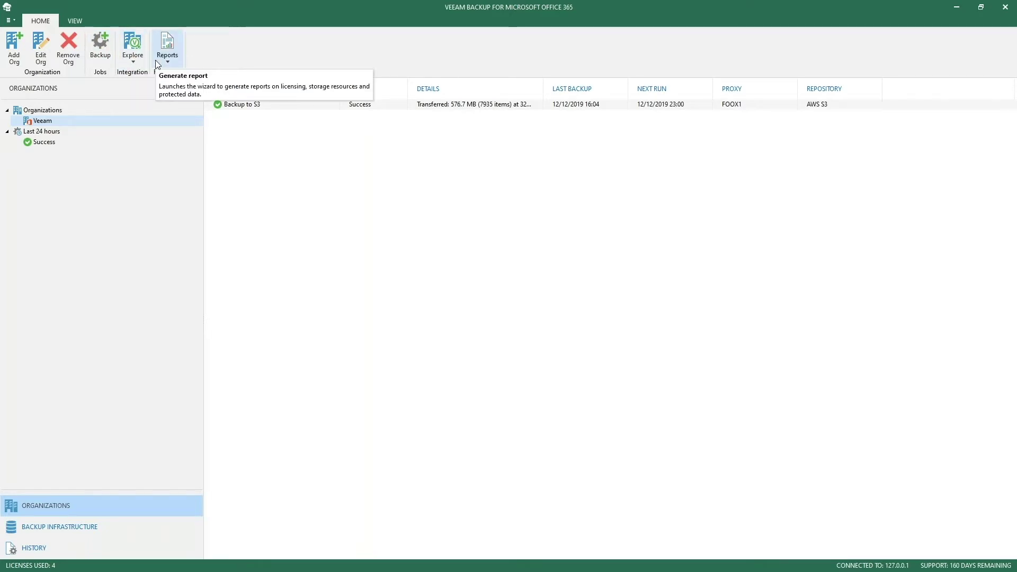
Show the Object Storage Repositories list (Azure Blob and S3 Bucket) and bring up Azure Blob's actions.
left_click(157, 64)
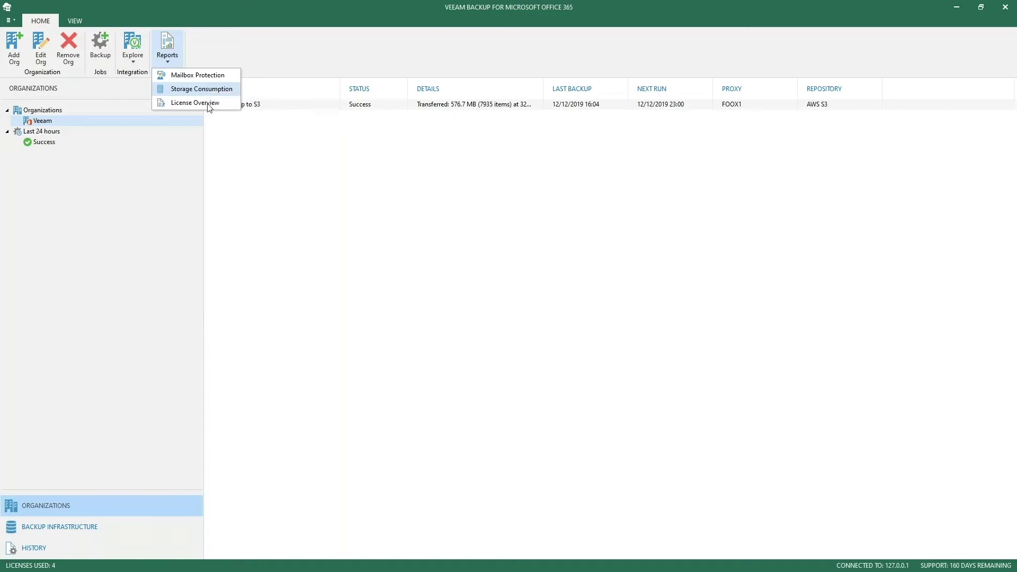
left_click(253, 203)
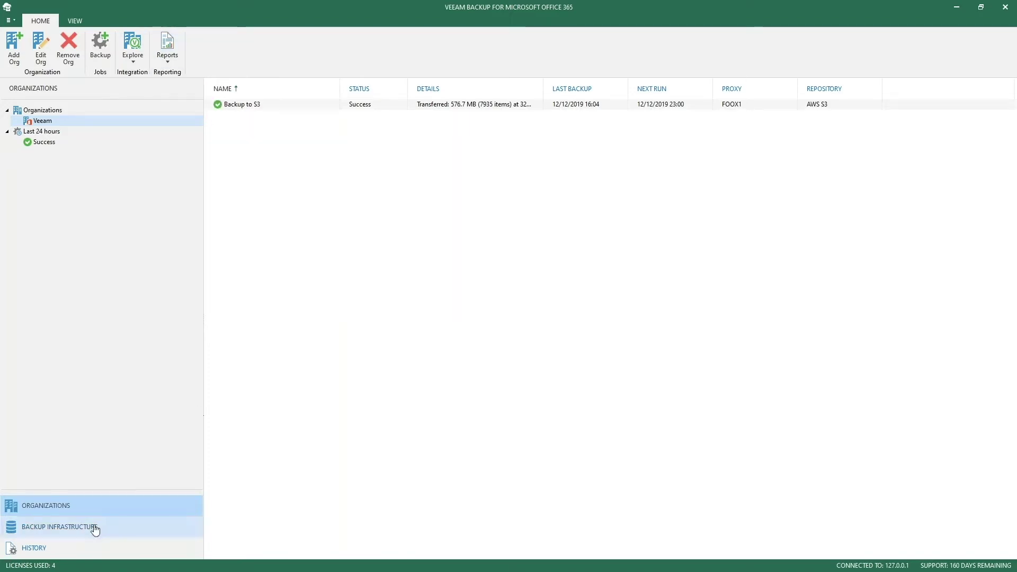
left_click(95, 527)
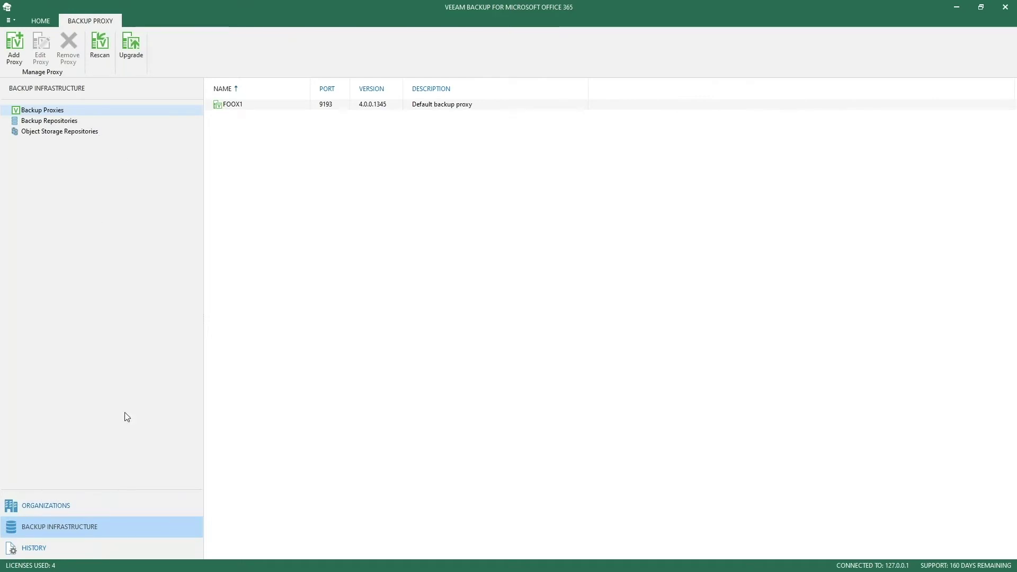
left_click(76, 134)
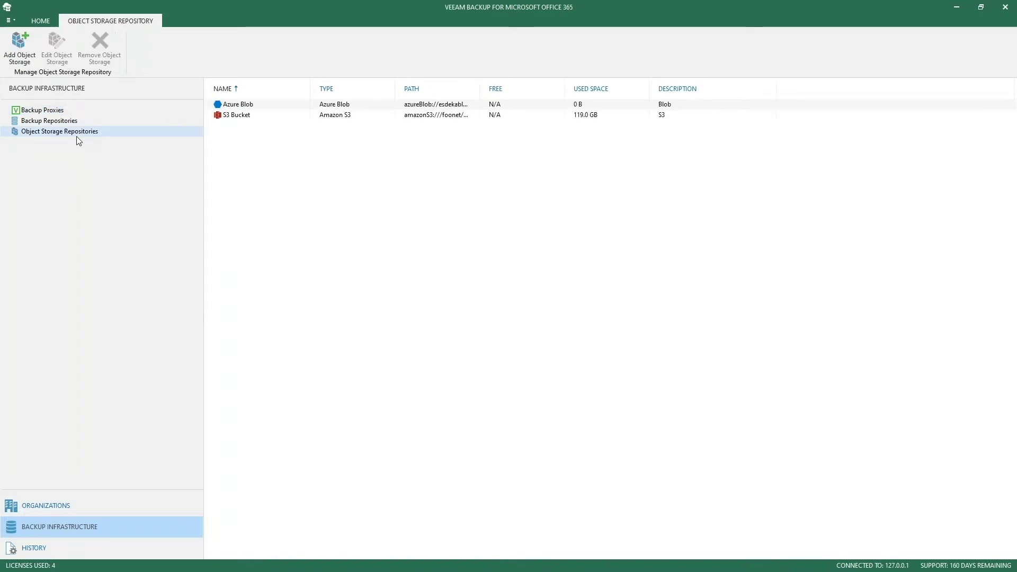
right_click(246, 108)
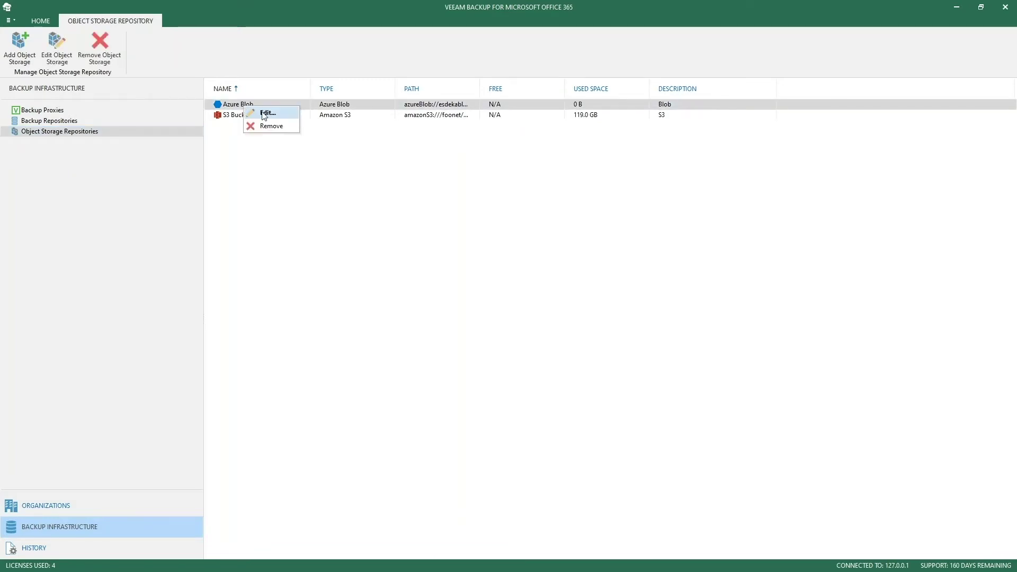
Change Azure Blob's description to 'Azure Blob for management' and advance to the container veeam, folder vbo step.
left_click(264, 113)
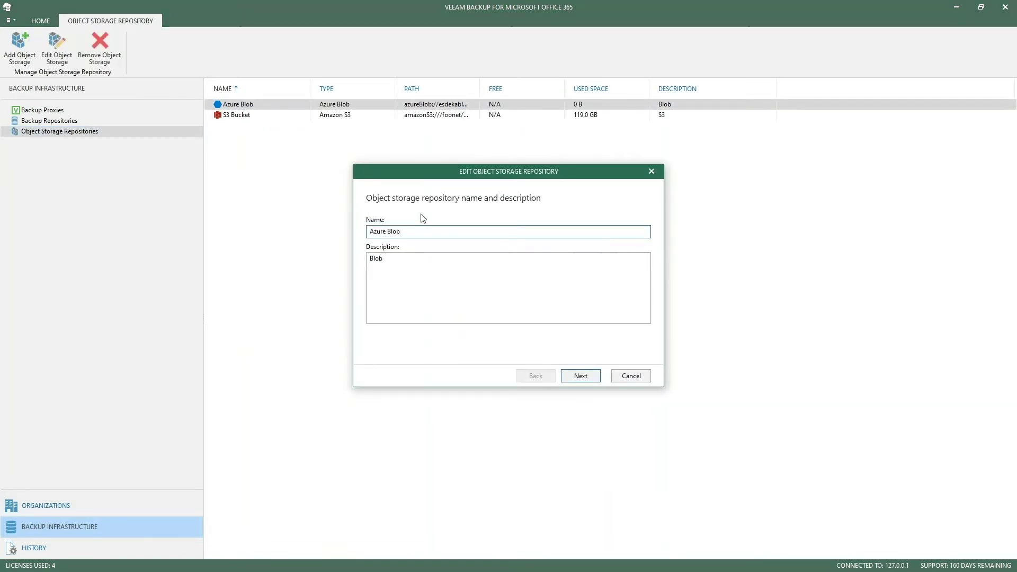
left_click(401, 232)
left_click(418, 259)
double_click(375, 258)
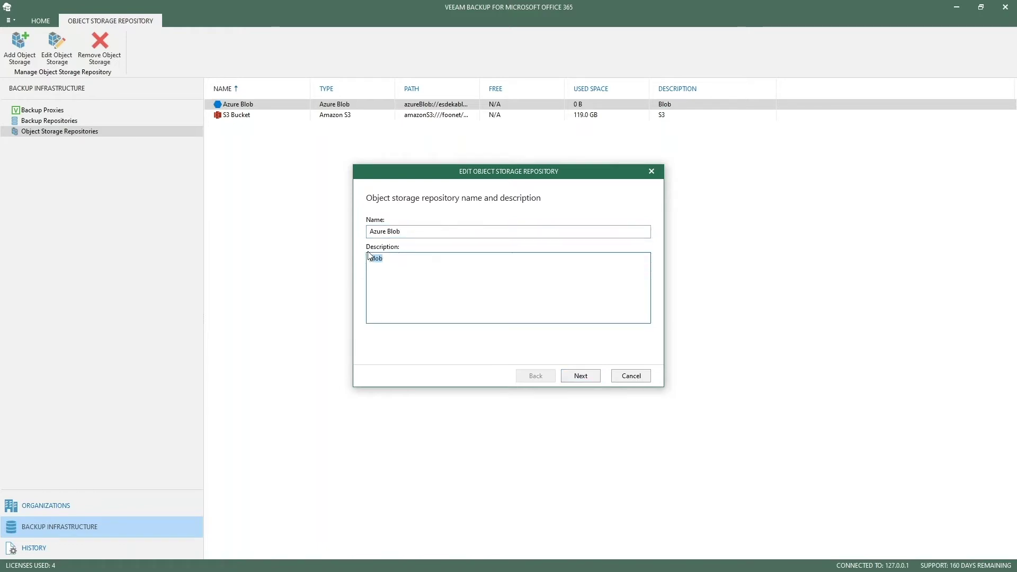
type("Azure ")
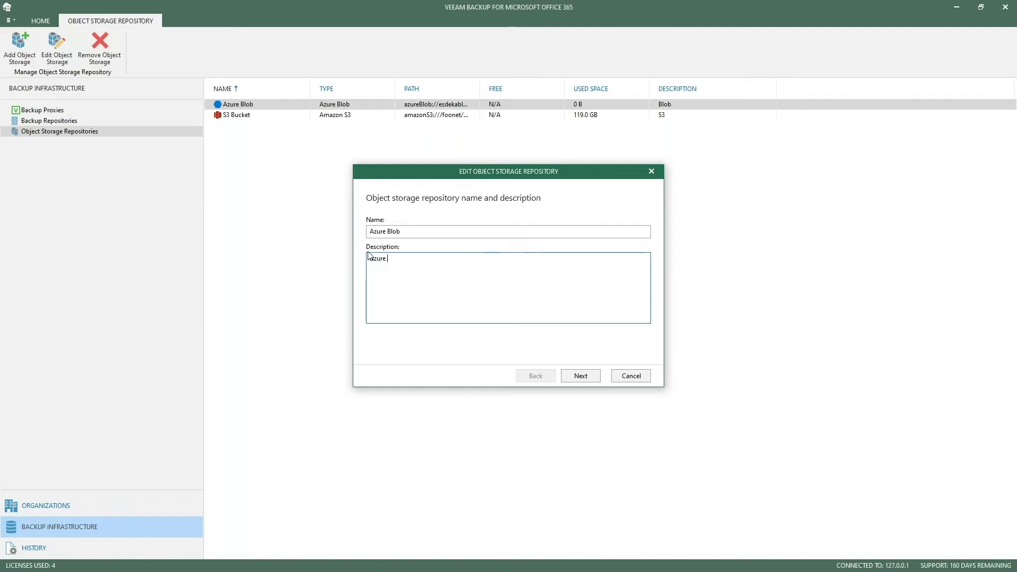
type("Blob for ")
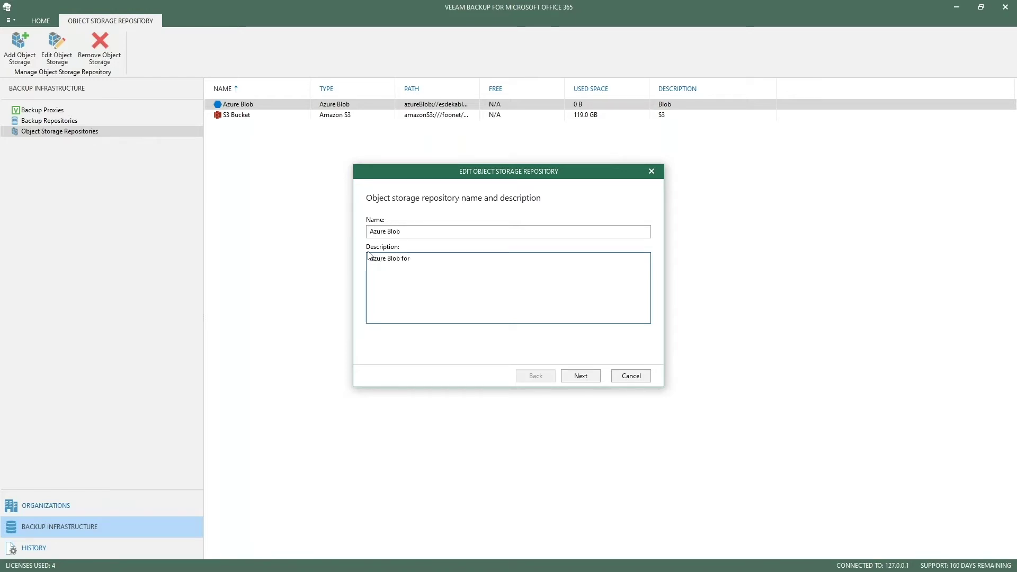
type("management")
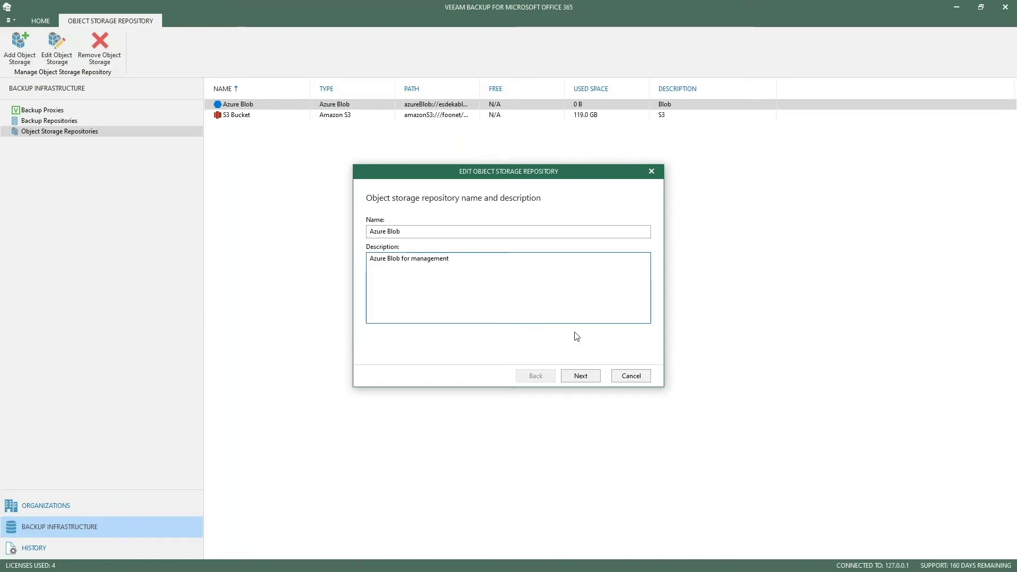
left_click(580, 376)
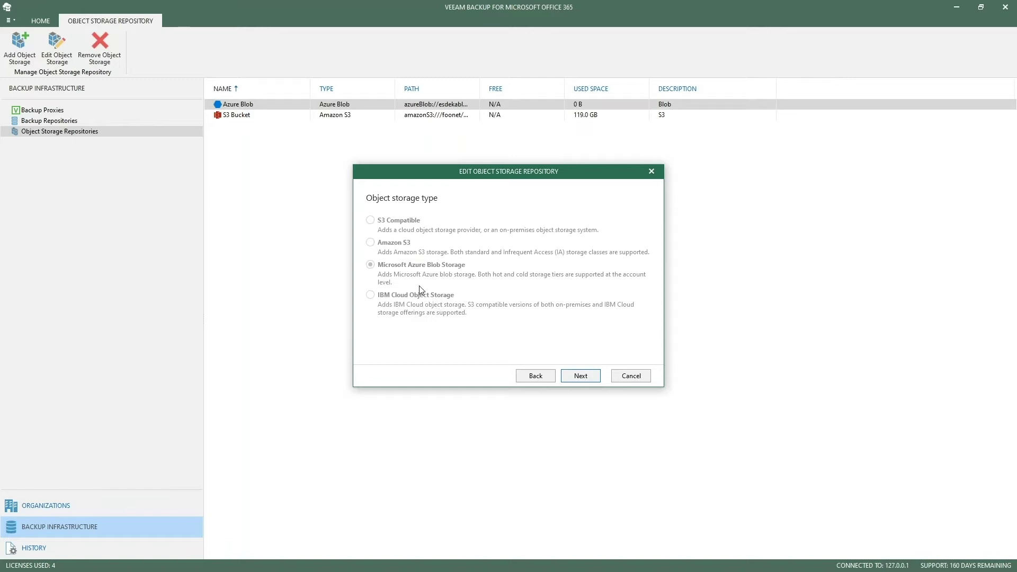
left_click(586, 378)
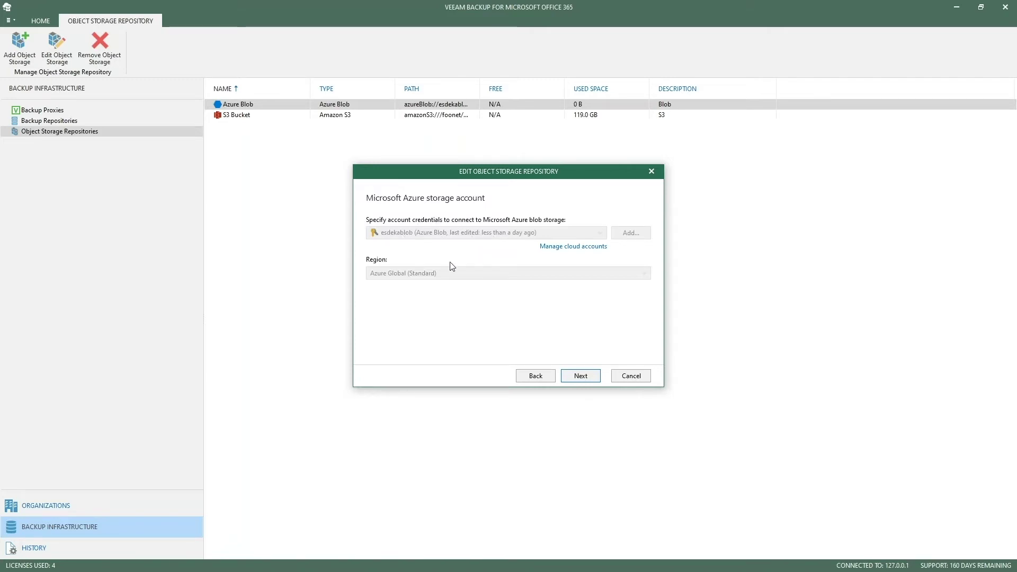
left_click(581, 377)
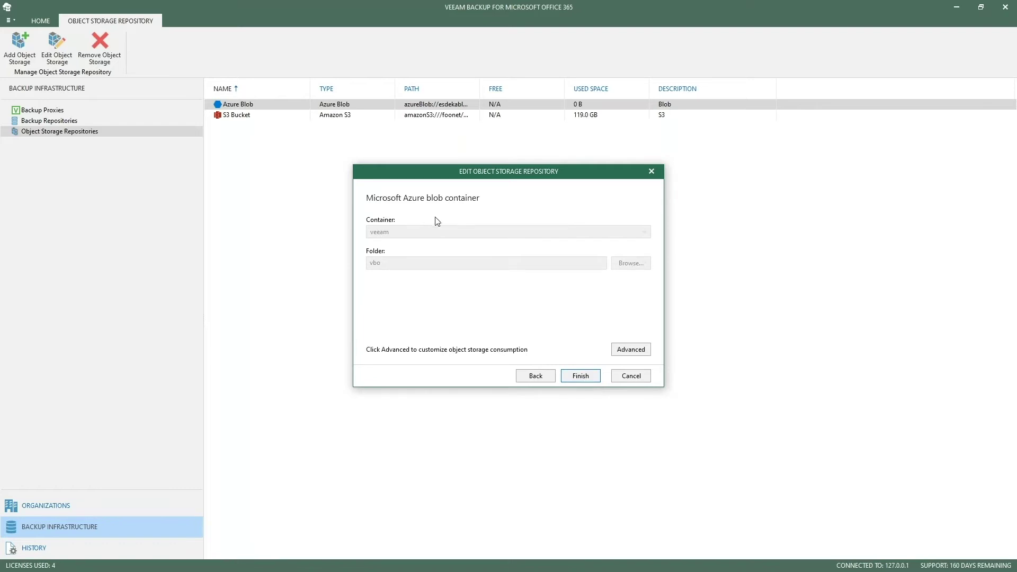
Enable the object storage consumption limit at 2 TB, confirm it, and finish the Azure Blob wizard.
left_click(625, 351)
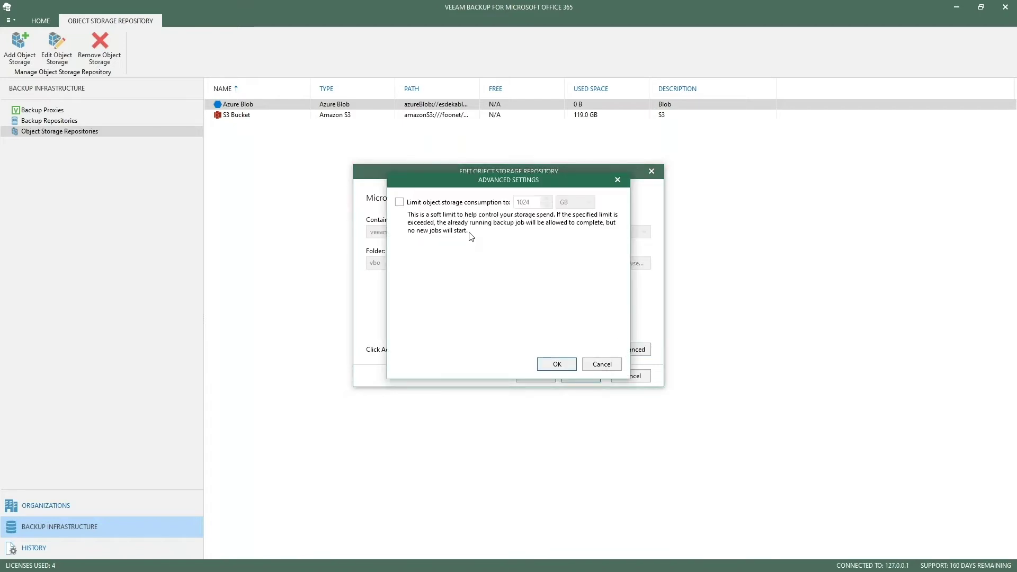
left_click(448, 203)
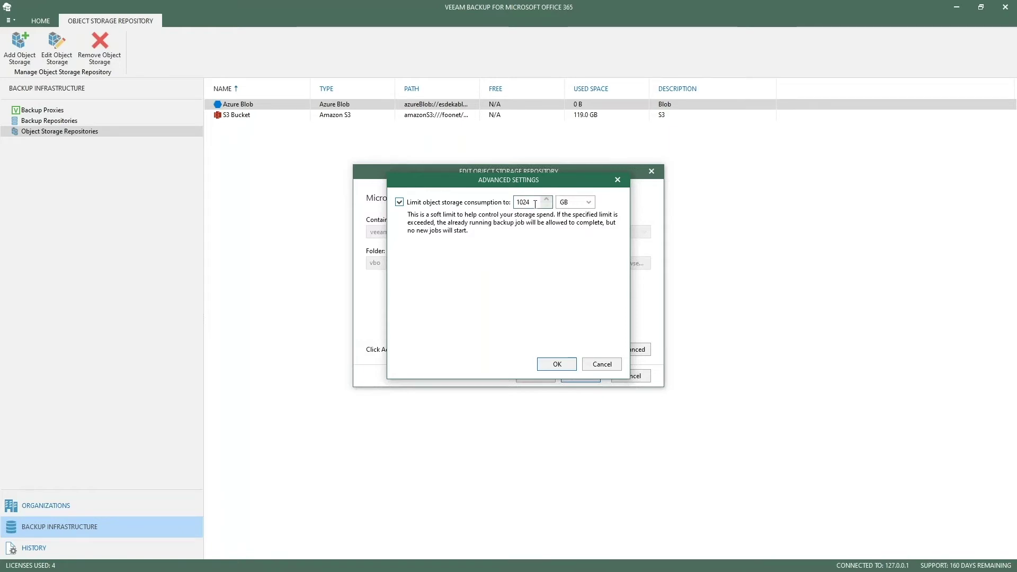
left_click(585, 204)
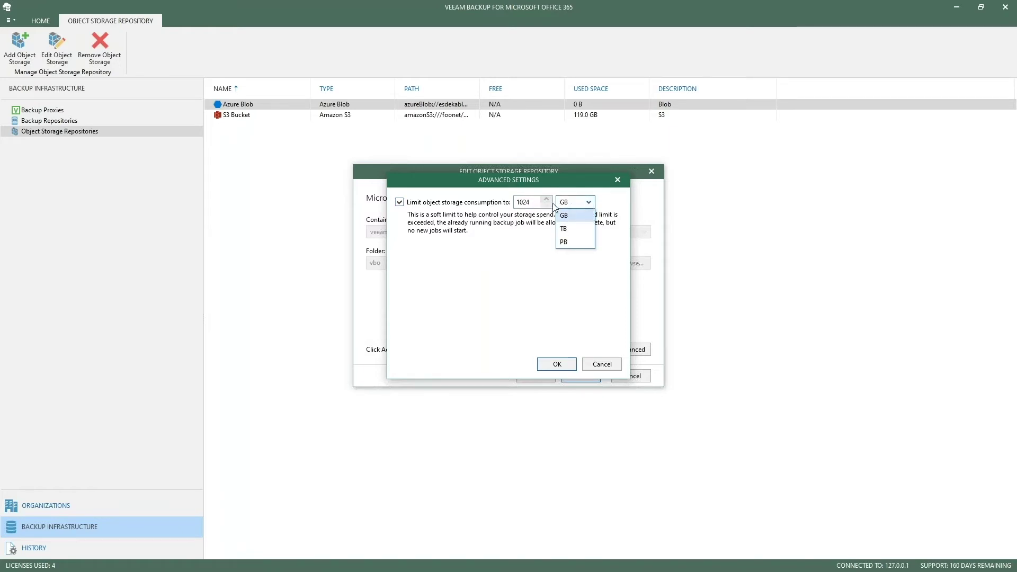
left_click(517, 202)
double_click(517, 201)
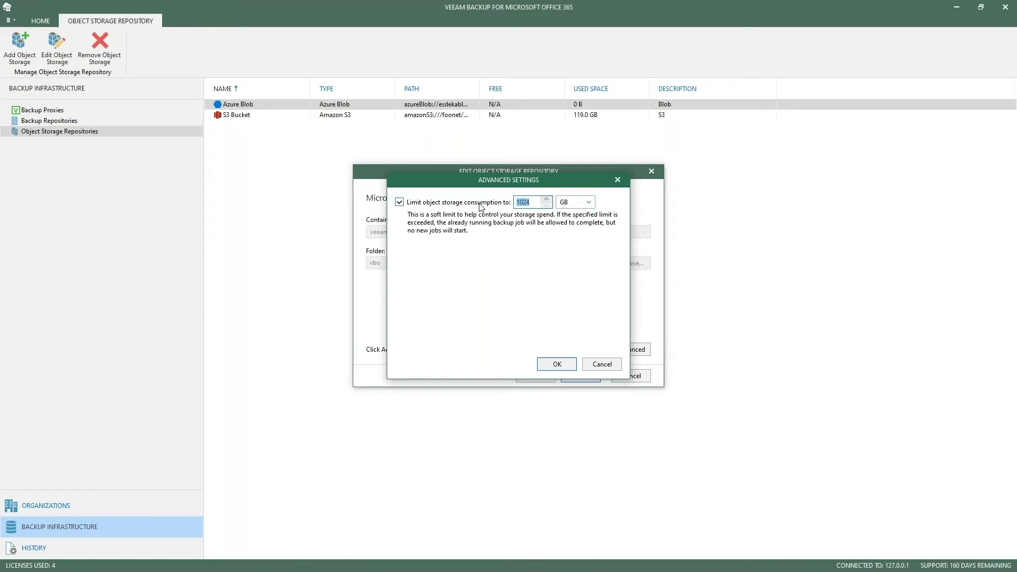
type("1")
left_click(577, 204)
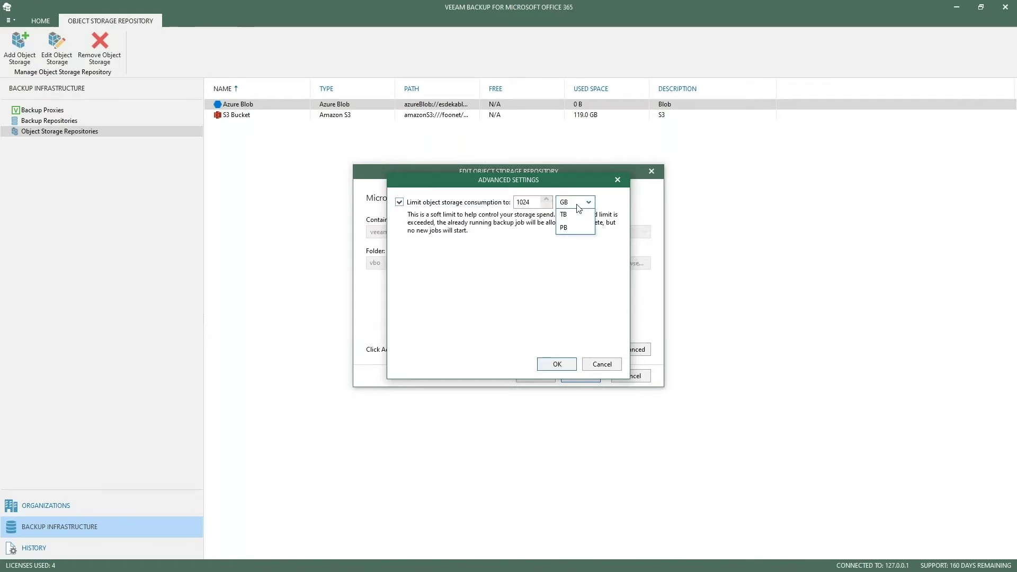
left_click(576, 229)
double_click(524, 202)
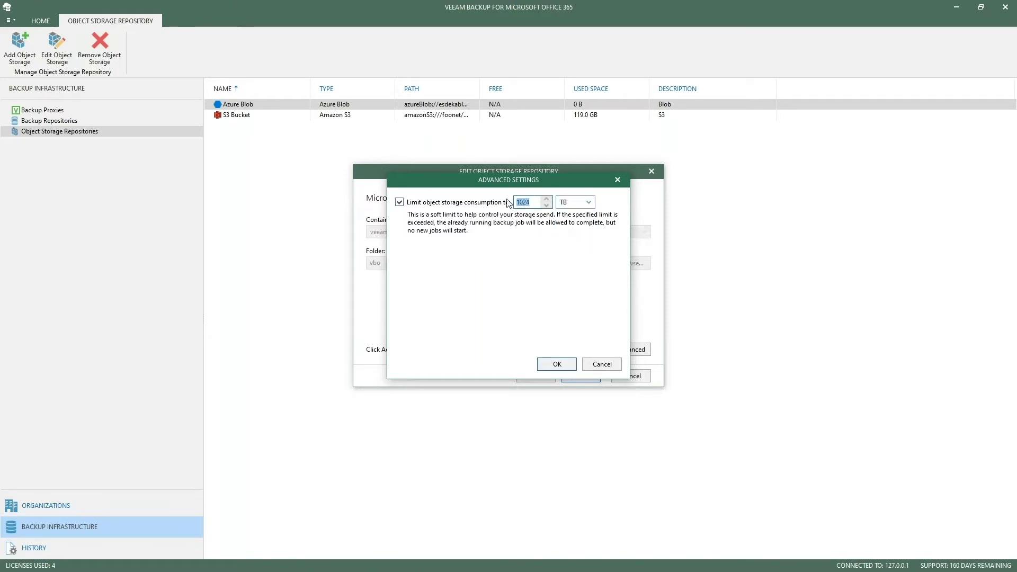
type("2")
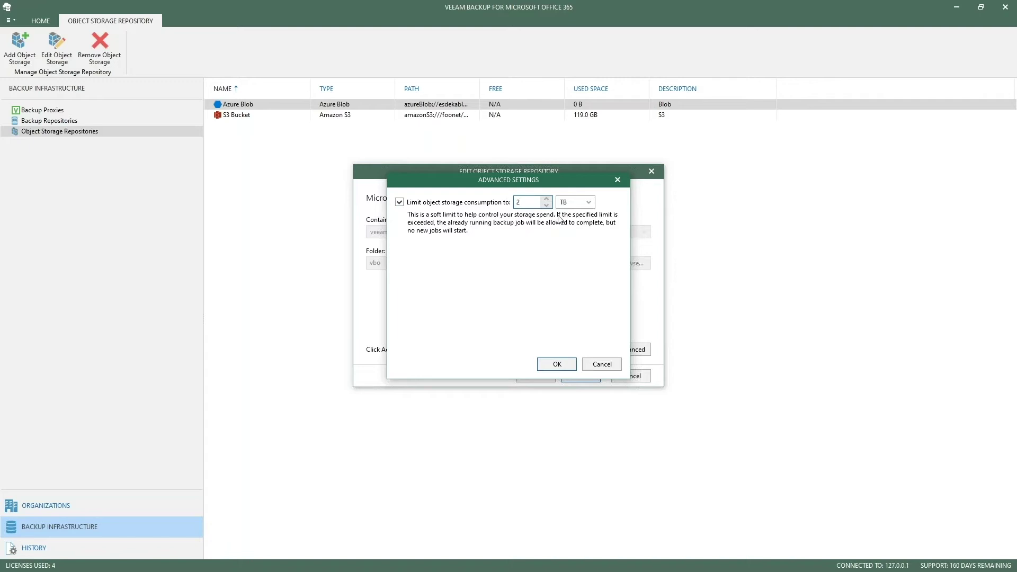
left_click(576, 206)
left_click(577, 209)
left_click(553, 364)
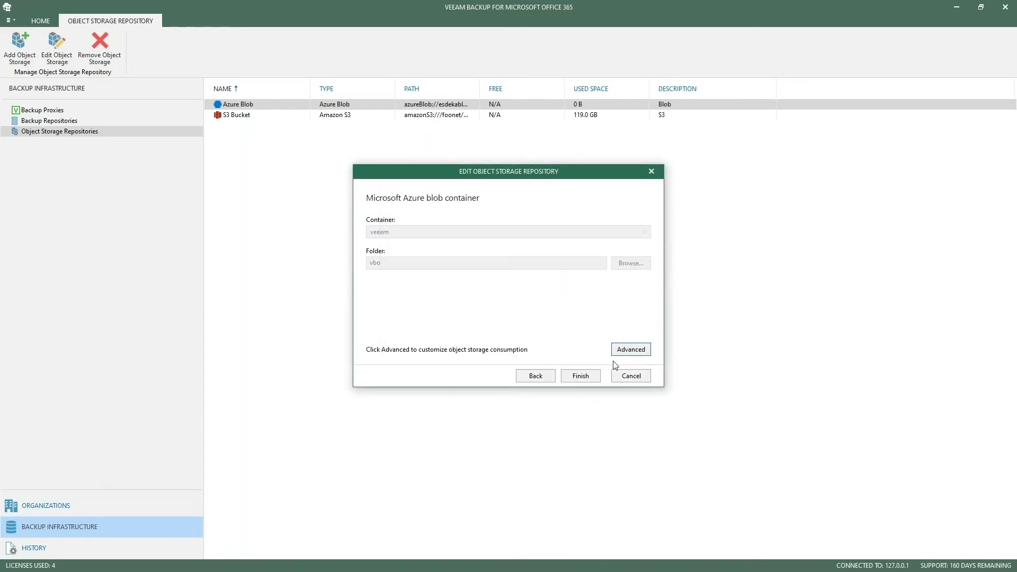
left_click(597, 378)
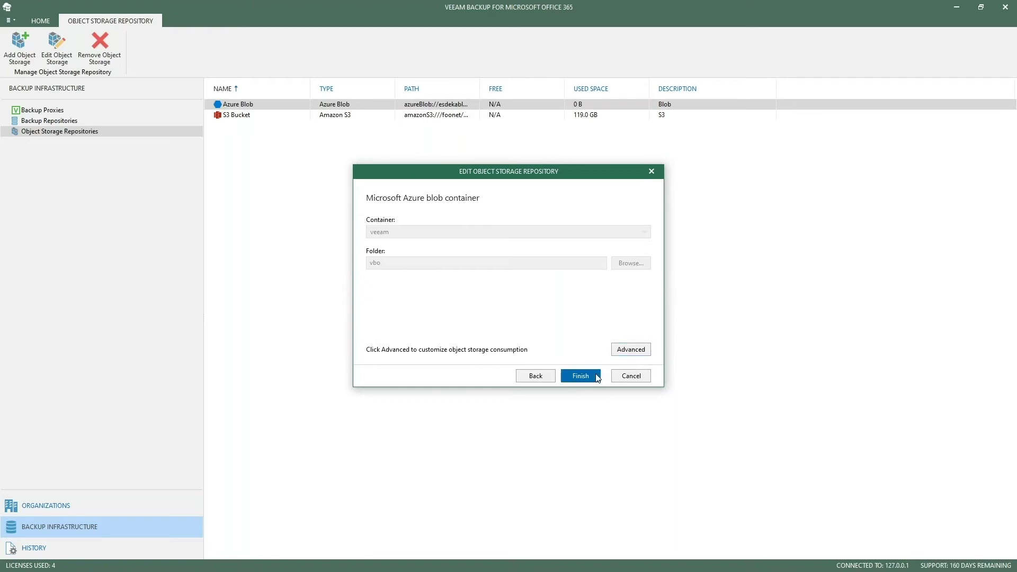
Edit S3 Bucket, keeping name, Amazon S3 type and AWS account, to reach the EU (Frankfurt) foonet bucket.
left_click(237, 118)
right_click(237, 119)
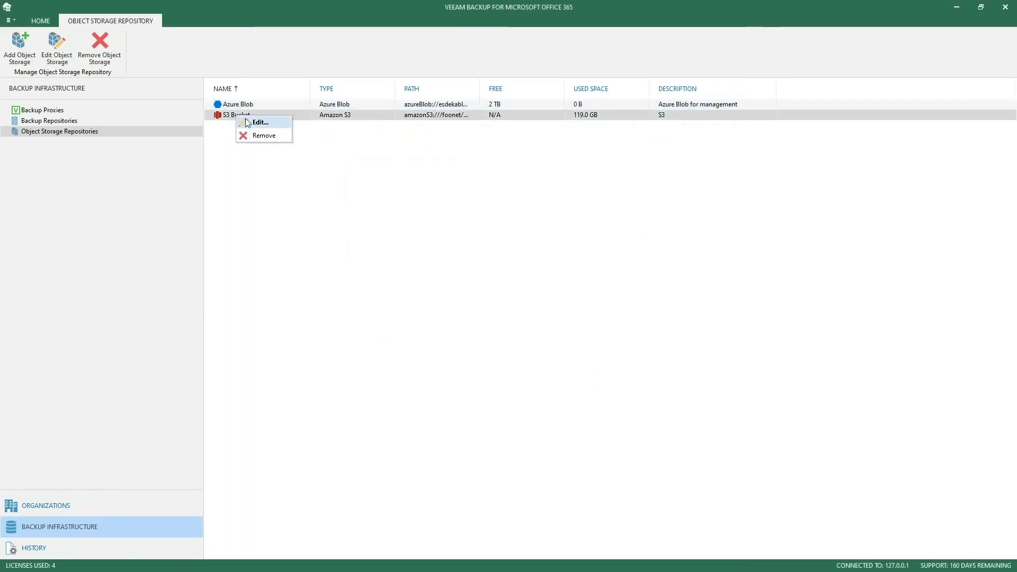
left_click(255, 124)
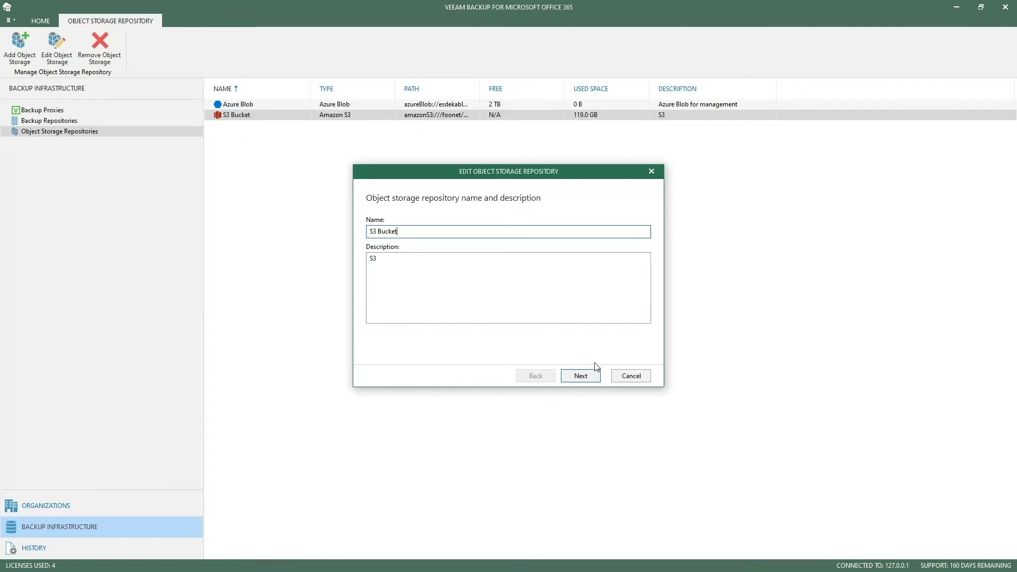
left_click(592, 378)
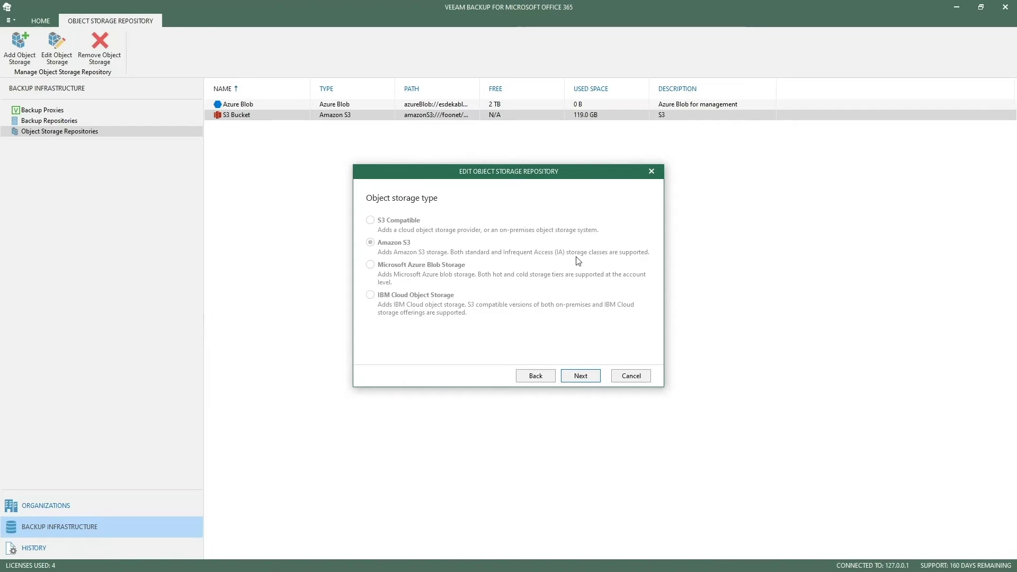
left_click(588, 378)
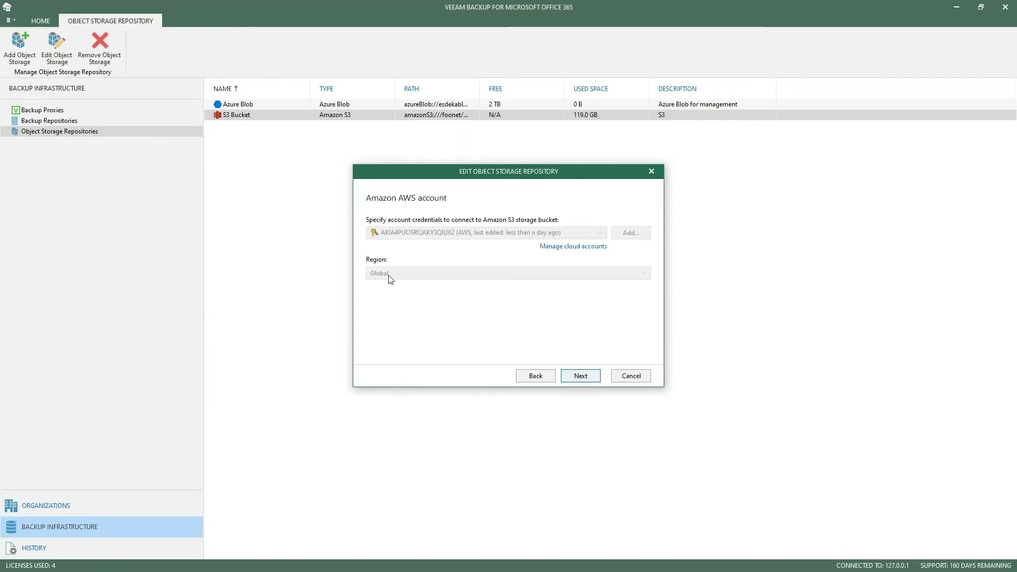
left_click(590, 375)
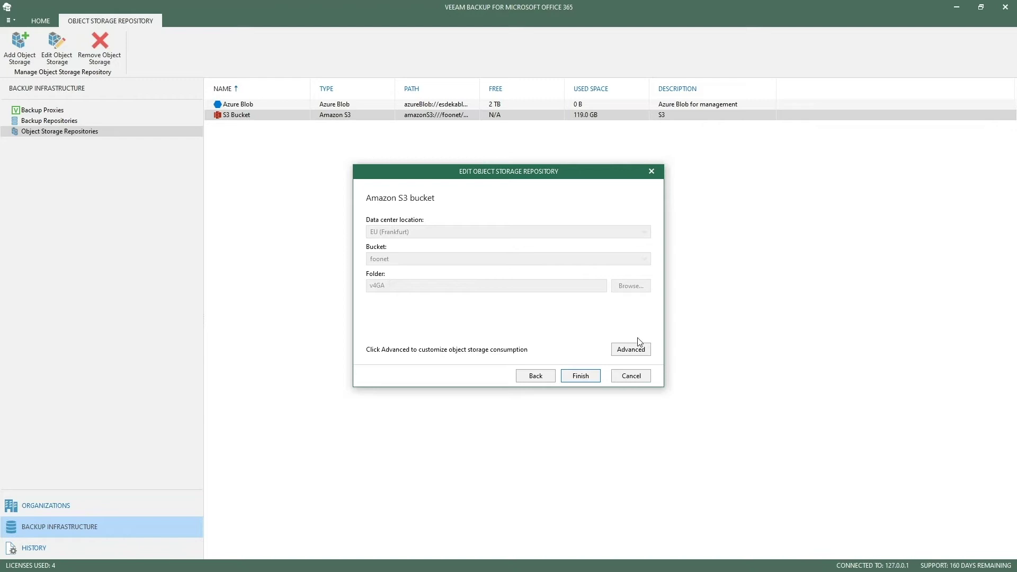
left_click(635, 351)
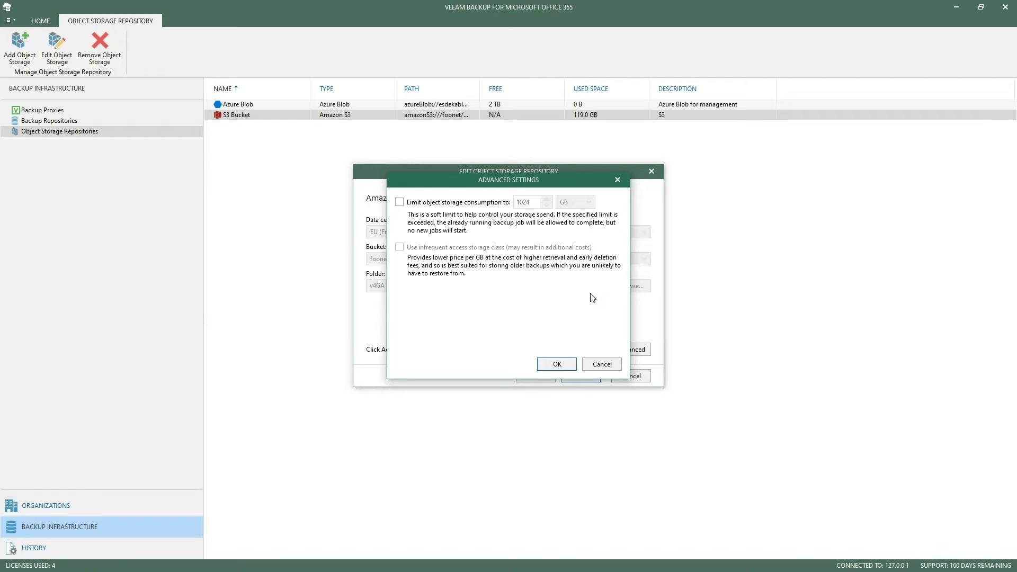
left_click(601, 364)
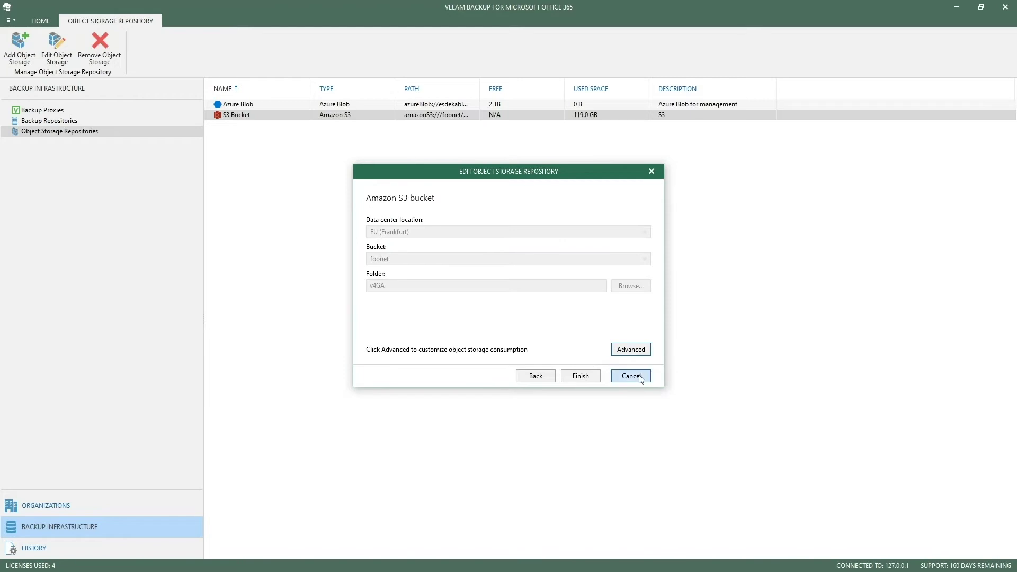
Cancel the S3 Bucket edit, then resave AWS S3 unchanged with S3 Bucket offload and 3-year retention.
left_click(630, 376)
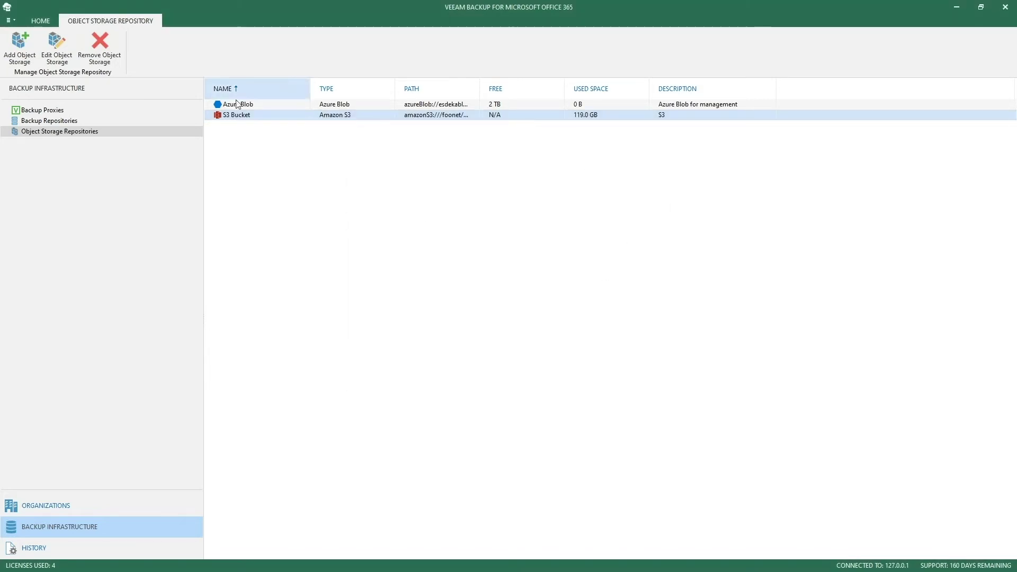
left_click(73, 122)
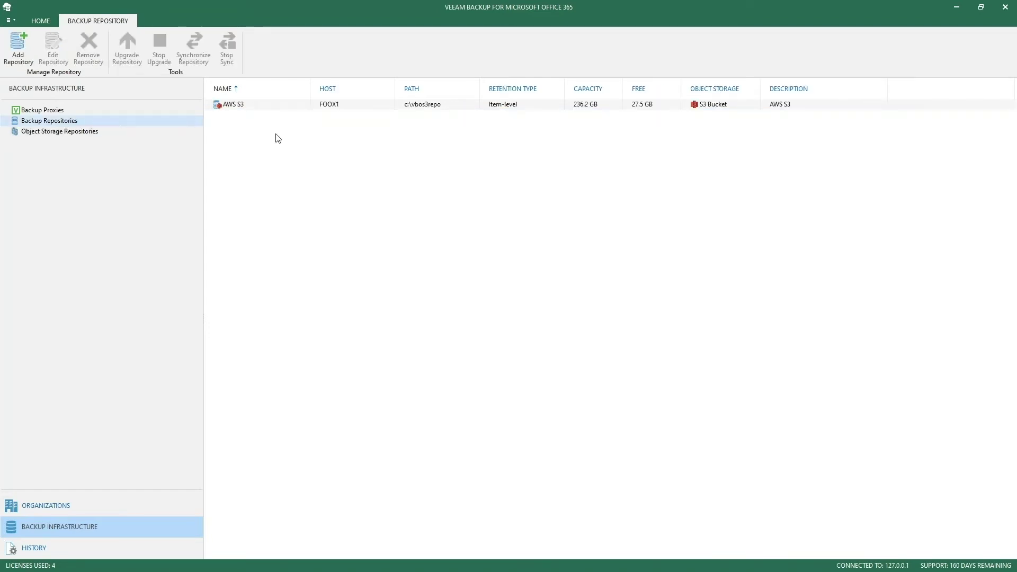
left_click(246, 106)
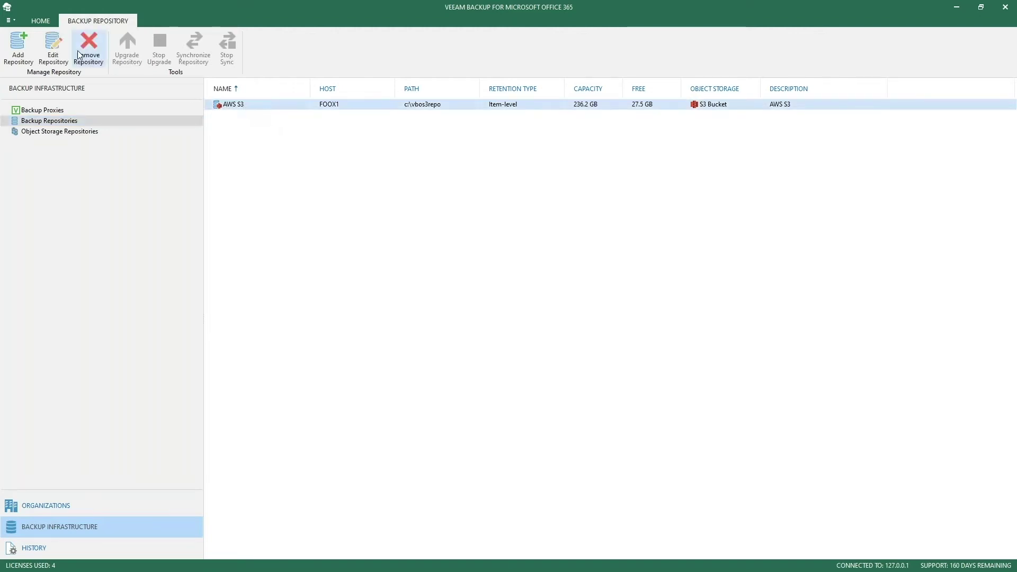
left_click(53, 49)
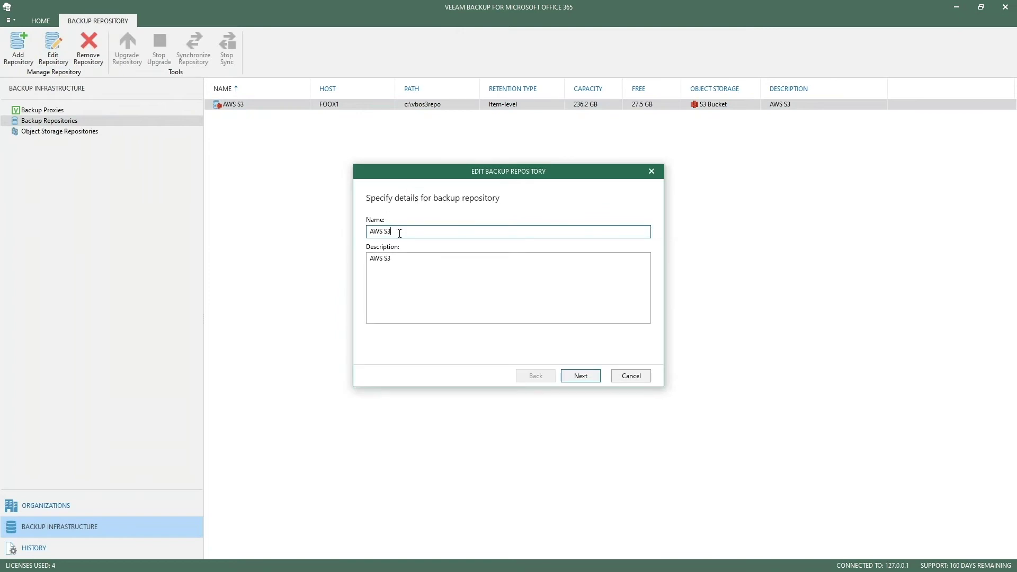
left_click(583, 378)
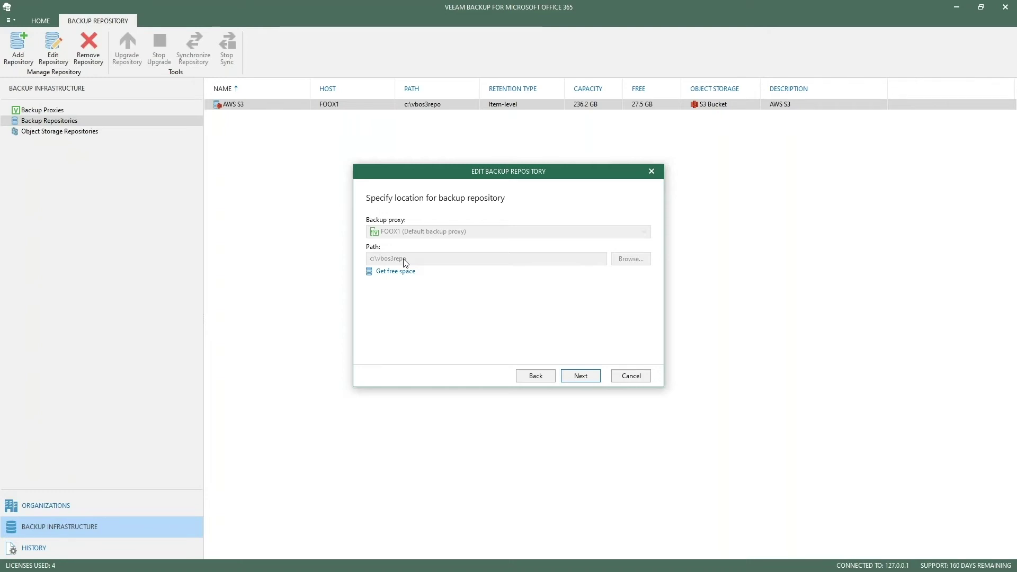
left_click(581, 377)
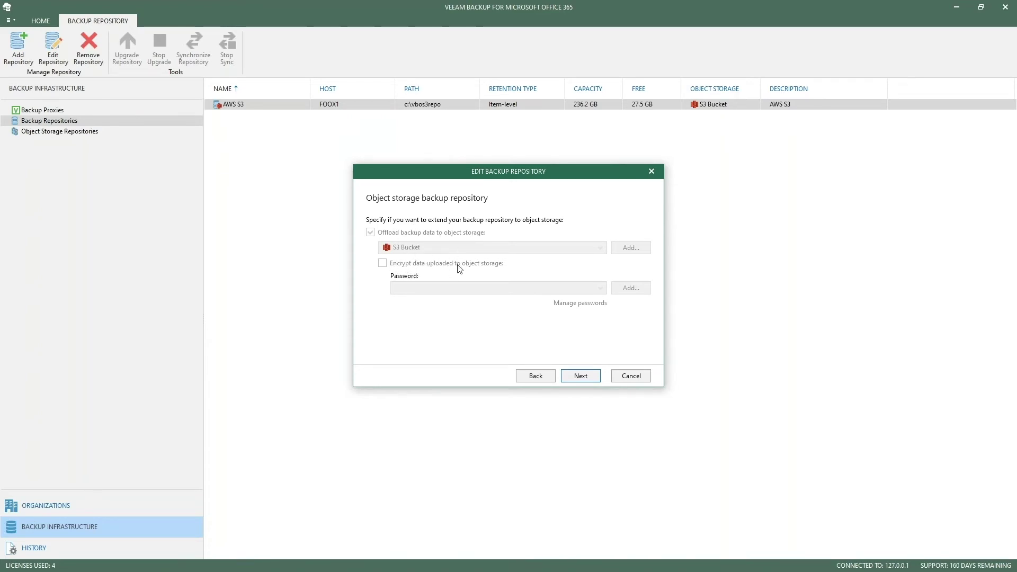
left_click(602, 381)
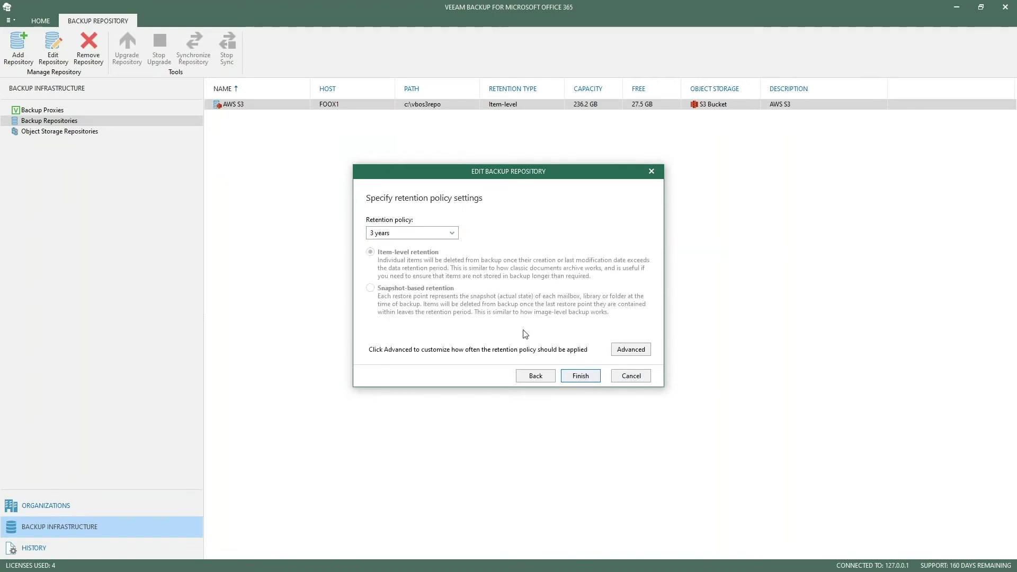
left_click(581, 376)
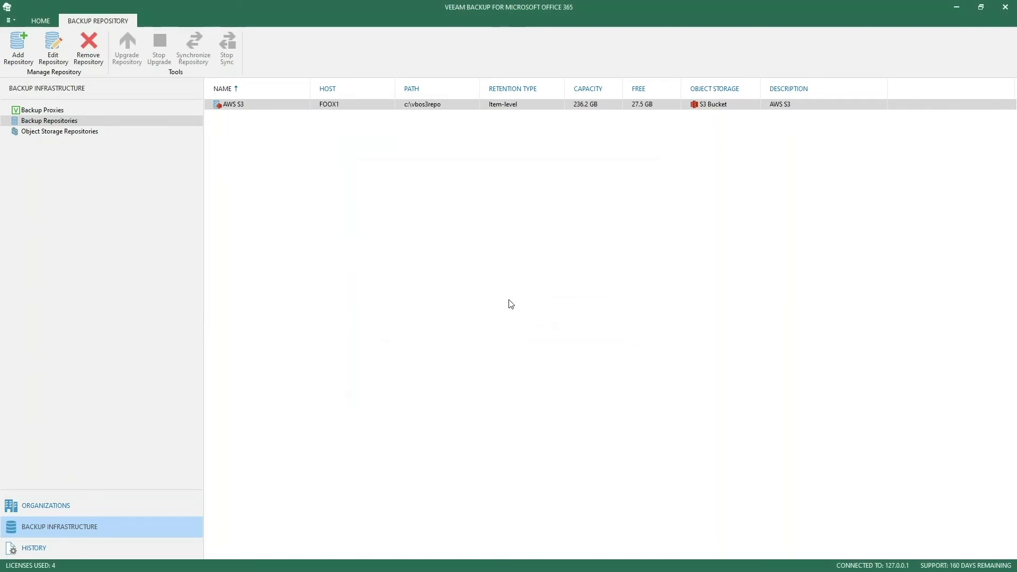
Start a new backup repository named 'A' with path c:\blob.
left_click(23, 65)
type("Azure Blob")
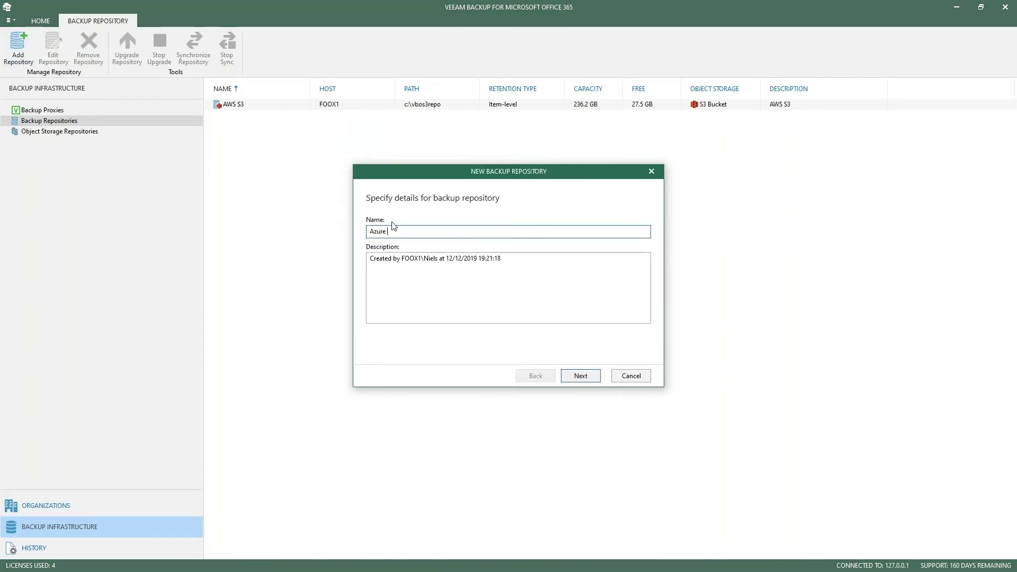
left_click(592, 377)
left_click(513, 258)
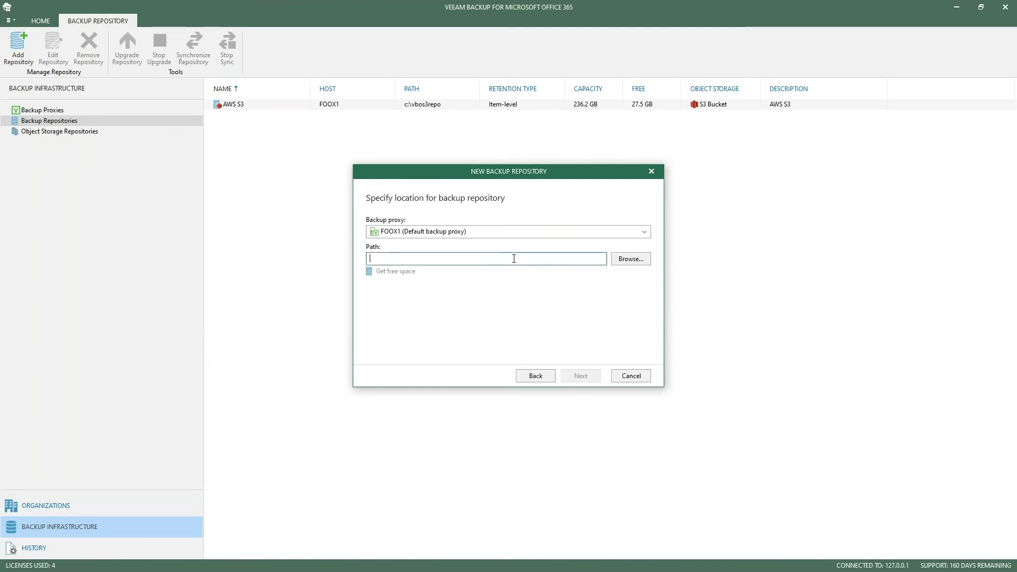
type("c:\\blob")
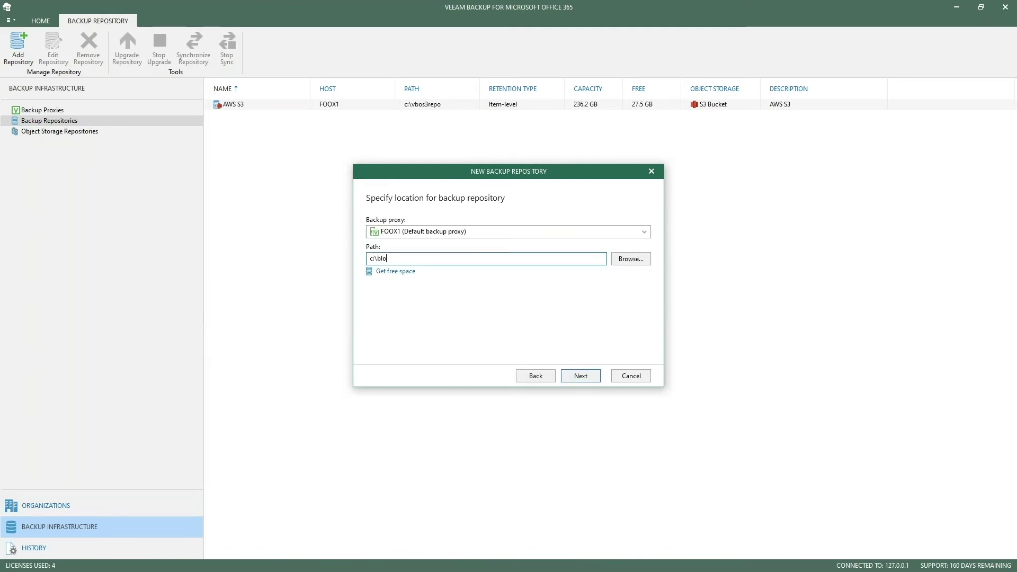
left_click(585, 378)
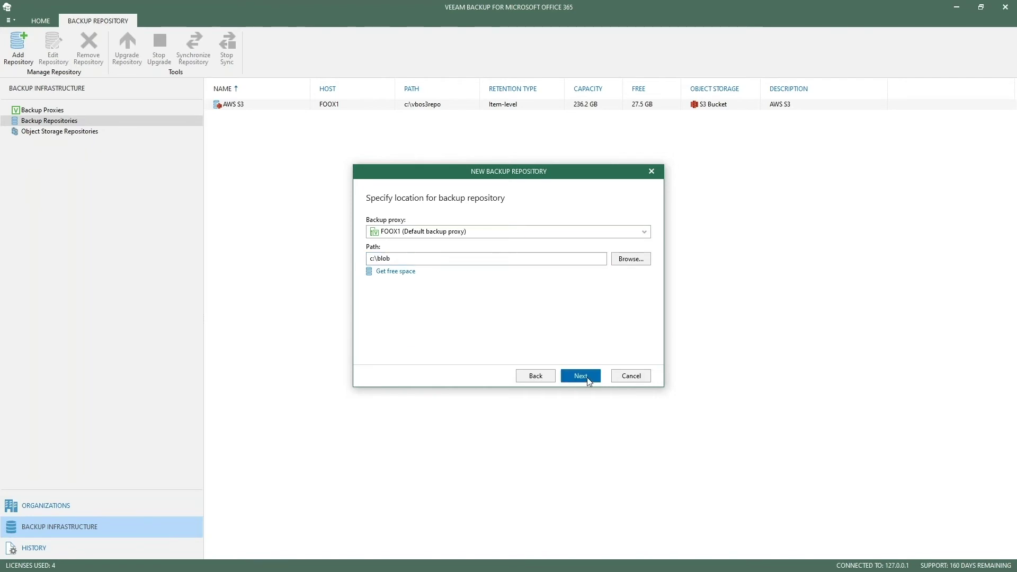
Offload to Azure Blob with encryption, adding a new password with hint 'Azure Blob pass'.
left_click(386, 236)
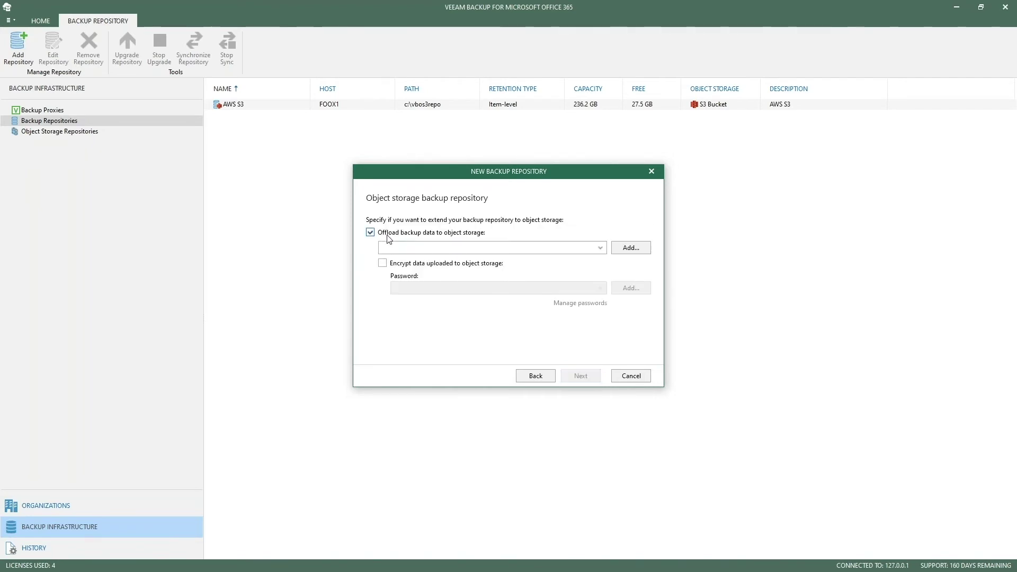
left_click(483, 248)
left_click(453, 262)
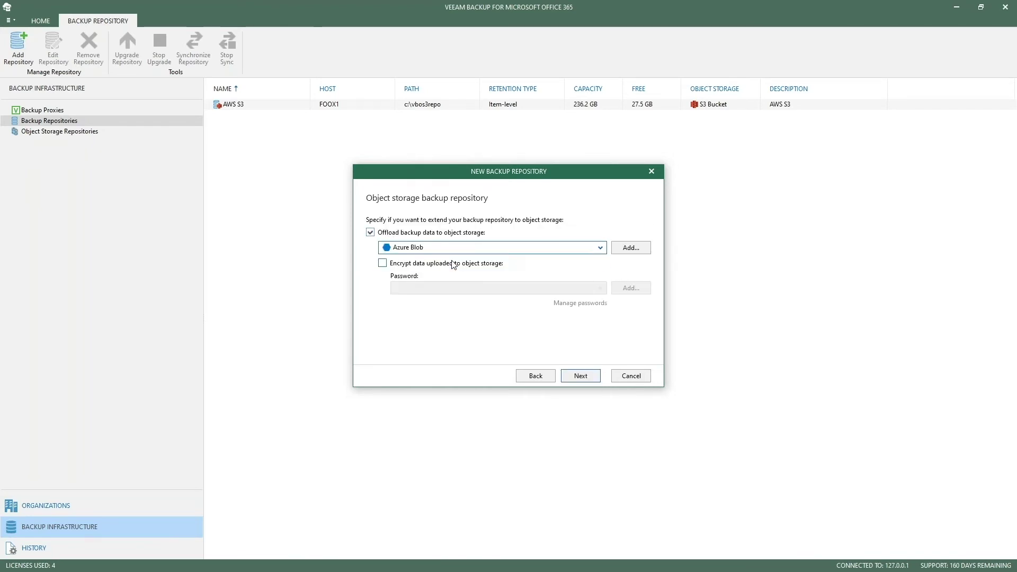
left_click(415, 265)
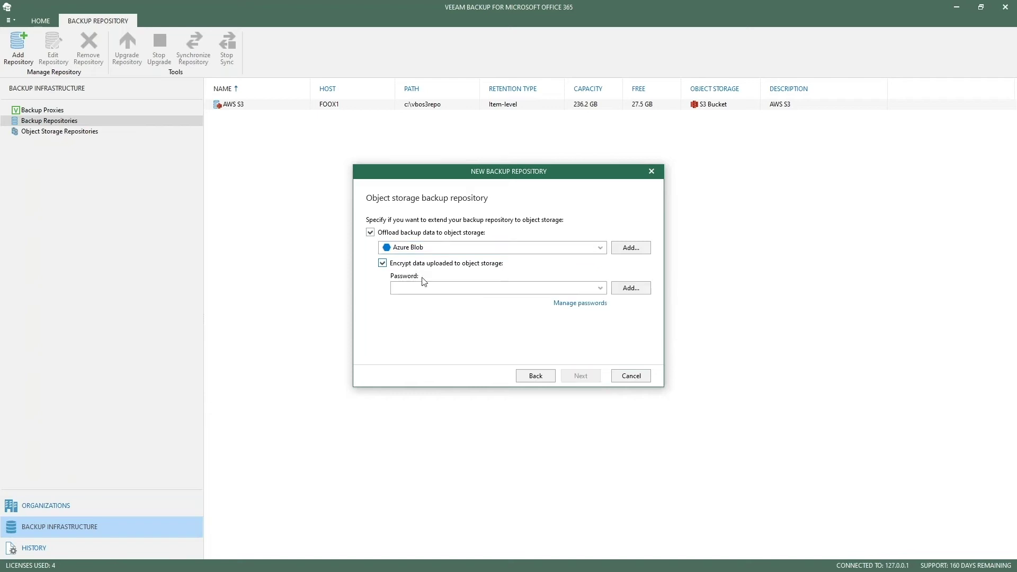
left_click(460, 288)
left_click(467, 289)
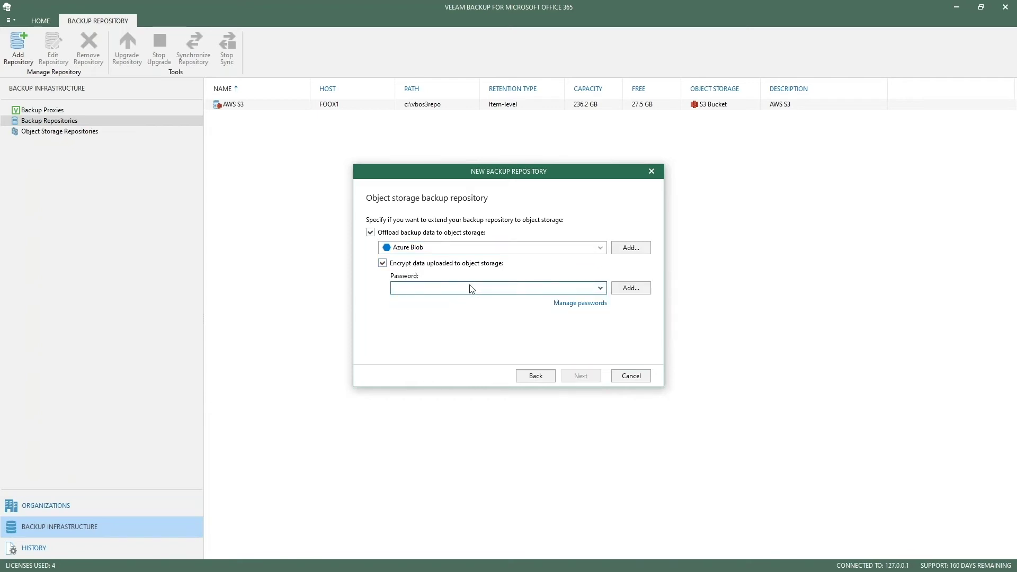
left_click(617, 291)
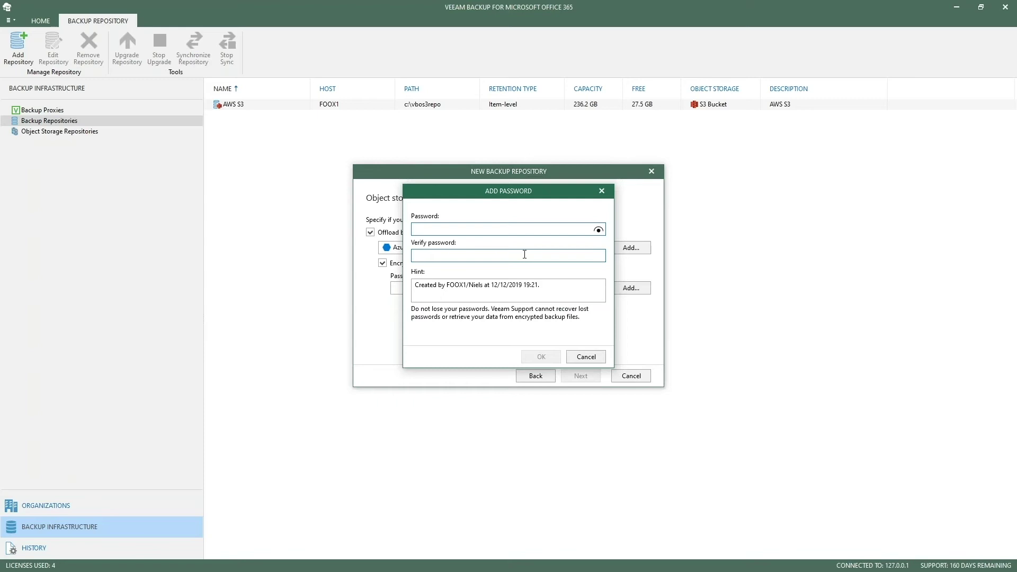
type("*****")
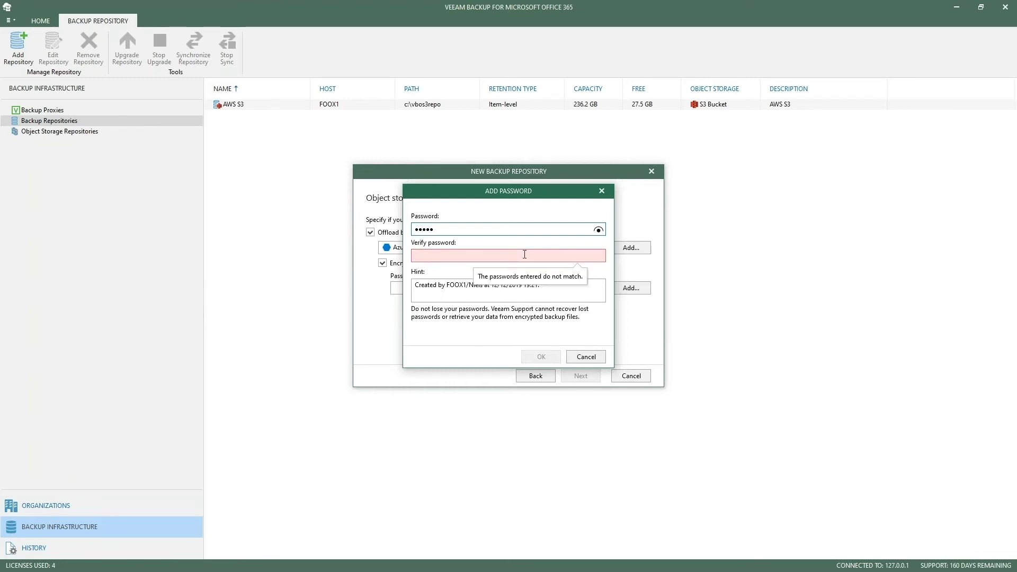
left_click(524, 255)
type("*")
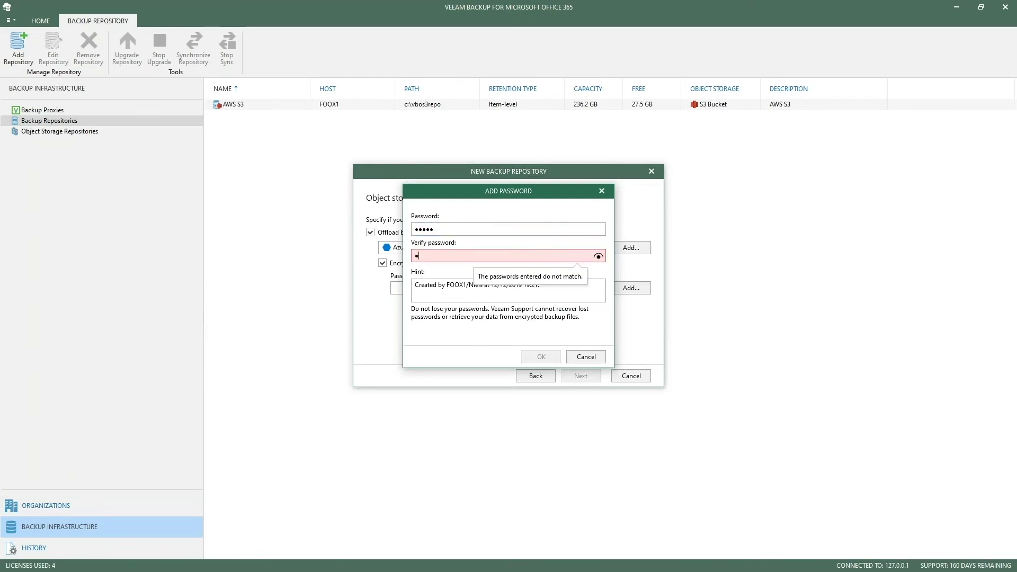
type("****")
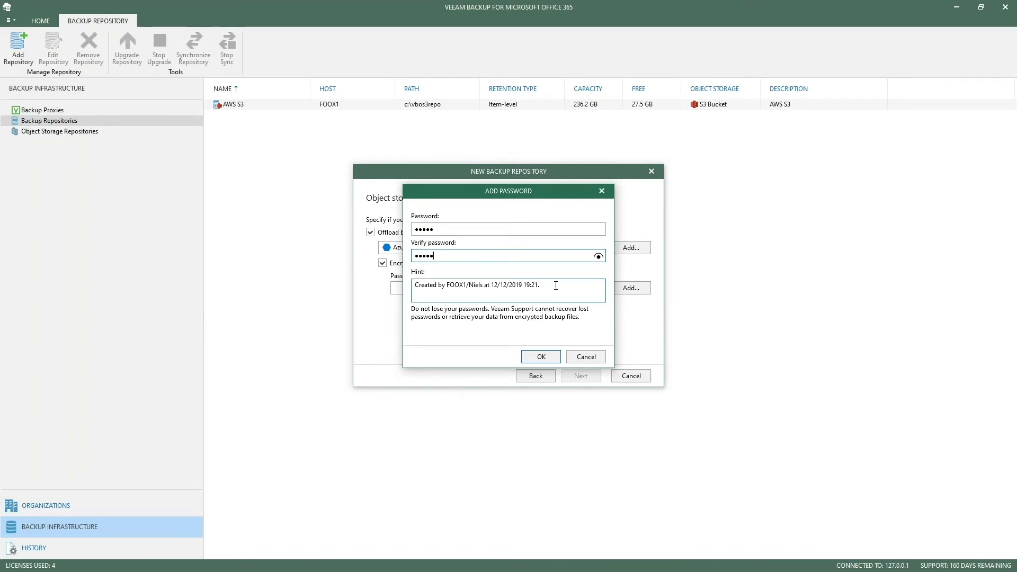
left_click_drag(556, 284, 386, 293)
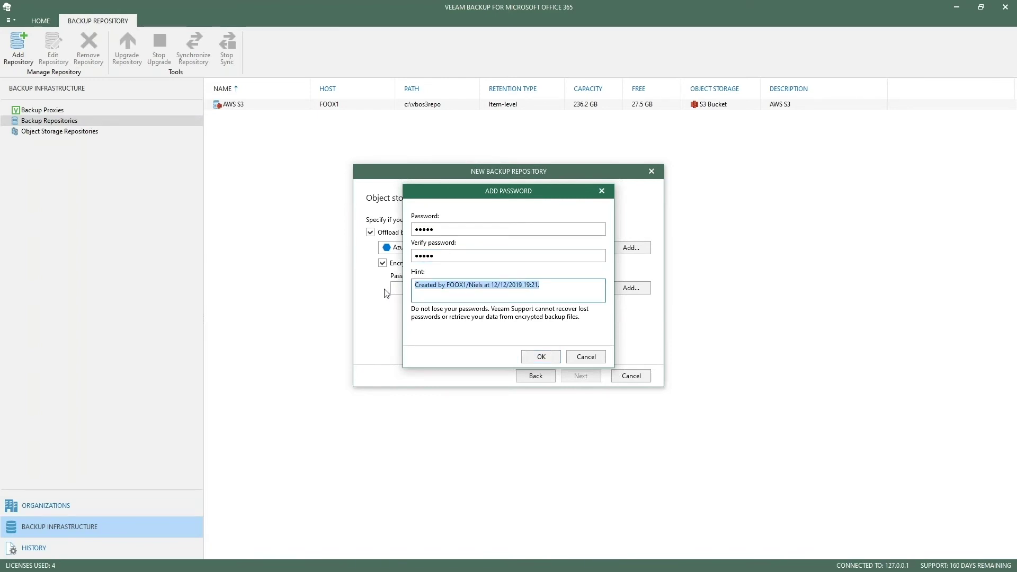
type("Azure")
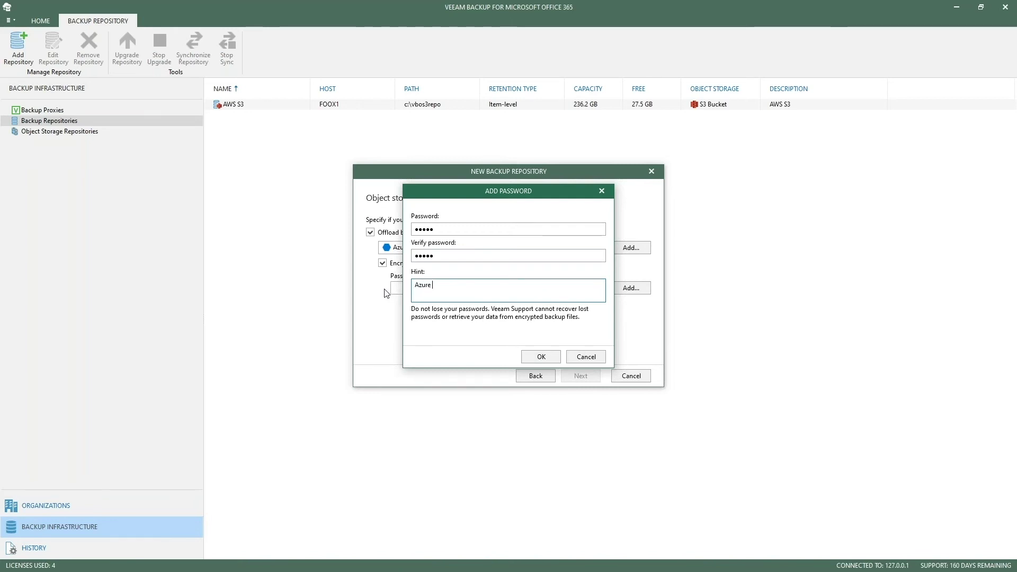
type(" Blob password")
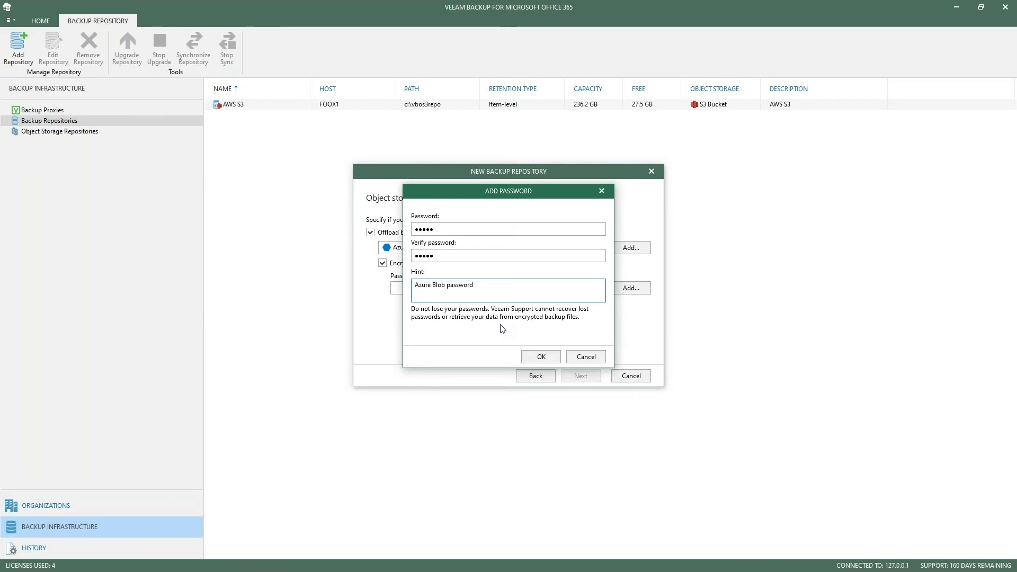
left_click(543, 354)
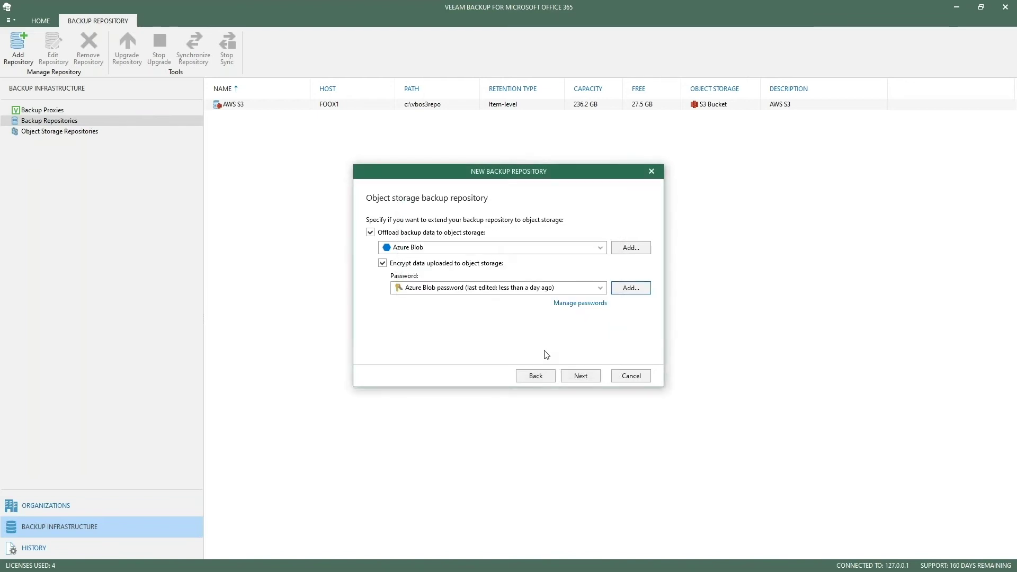
Attempt validation, dismiss the object storage read error, and cancel the new repository.
left_click(579, 376)
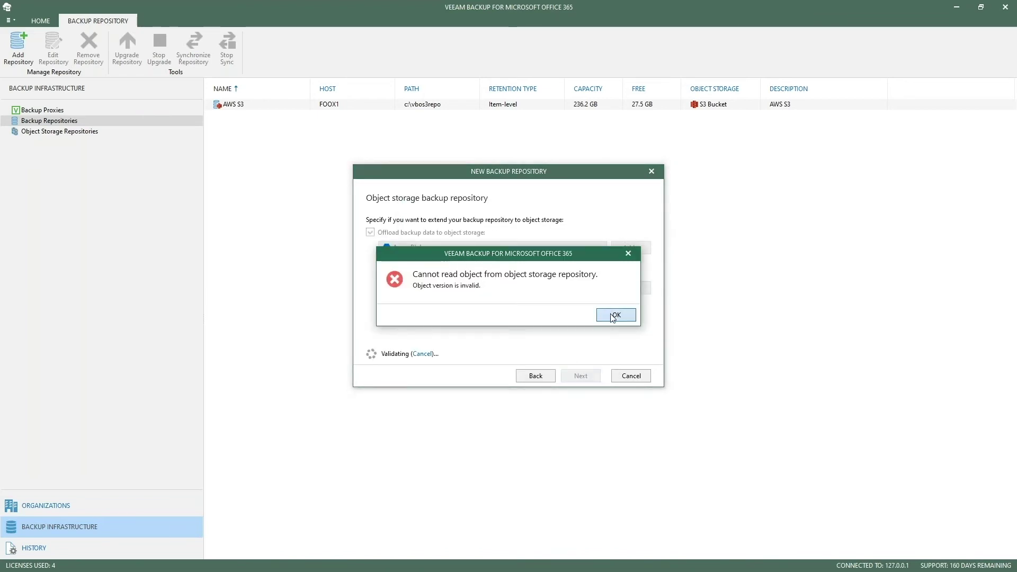
left_click(613, 315)
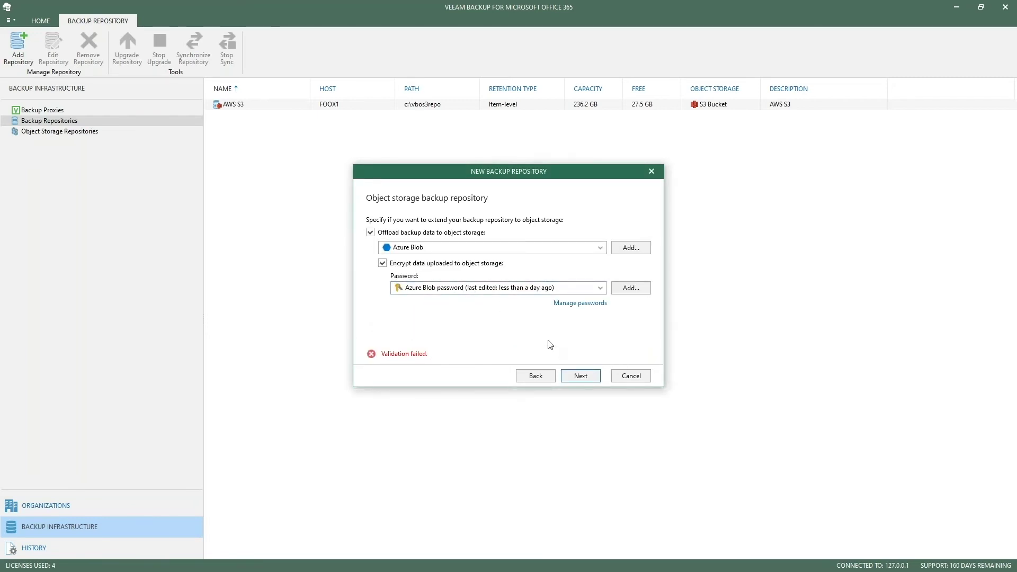
left_click(631, 377)
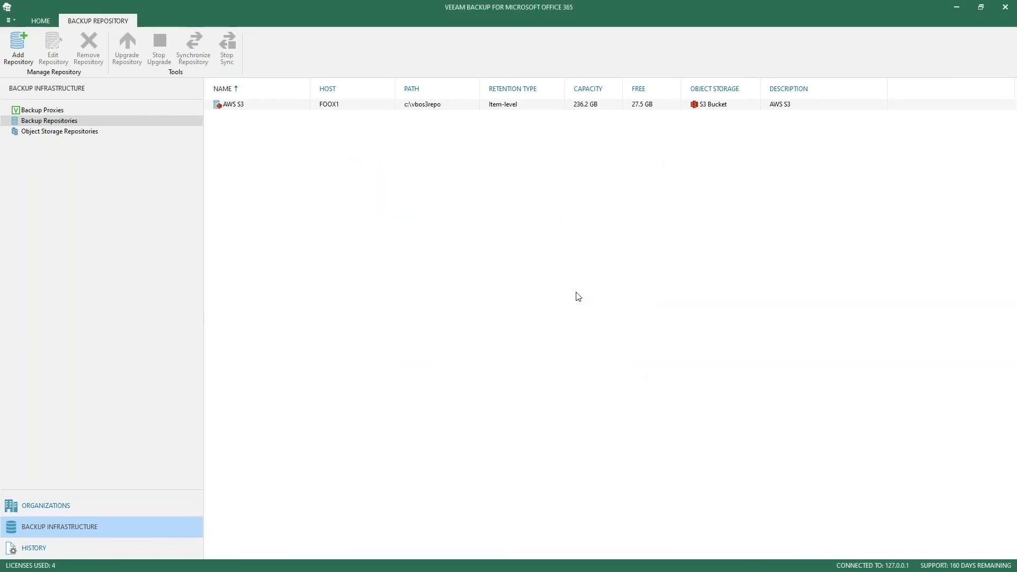
Open the Backup to S3 job for editing and advance to its backup scope page.
left_click(122, 507)
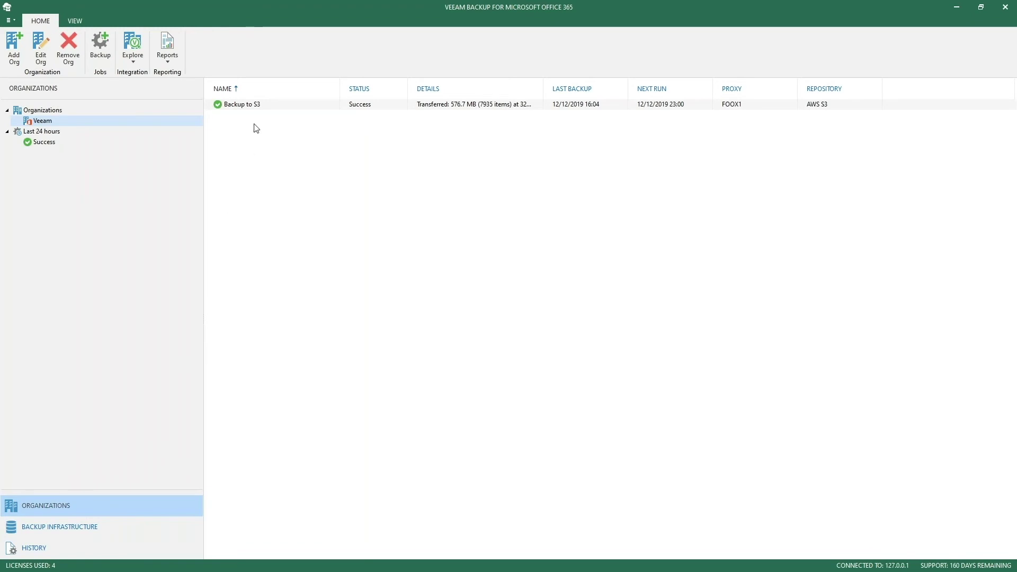
right_click(264, 104)
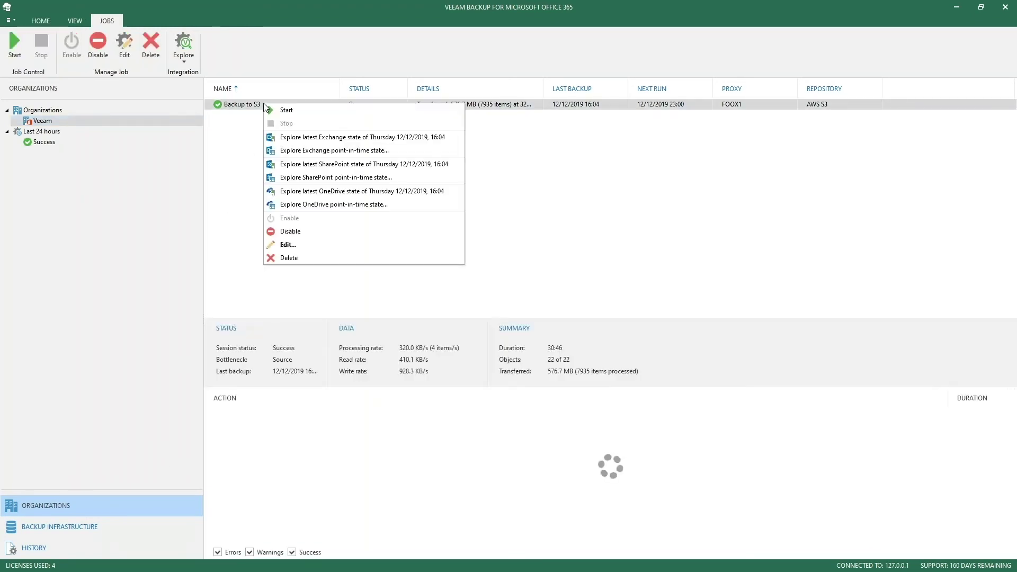
left_click(293, 247)
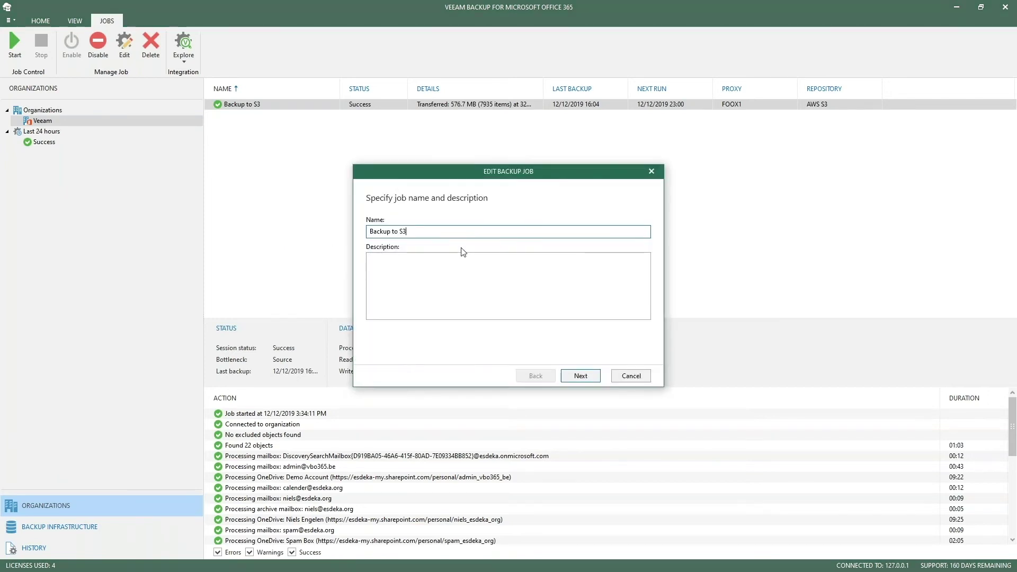
left_click(596, 378)
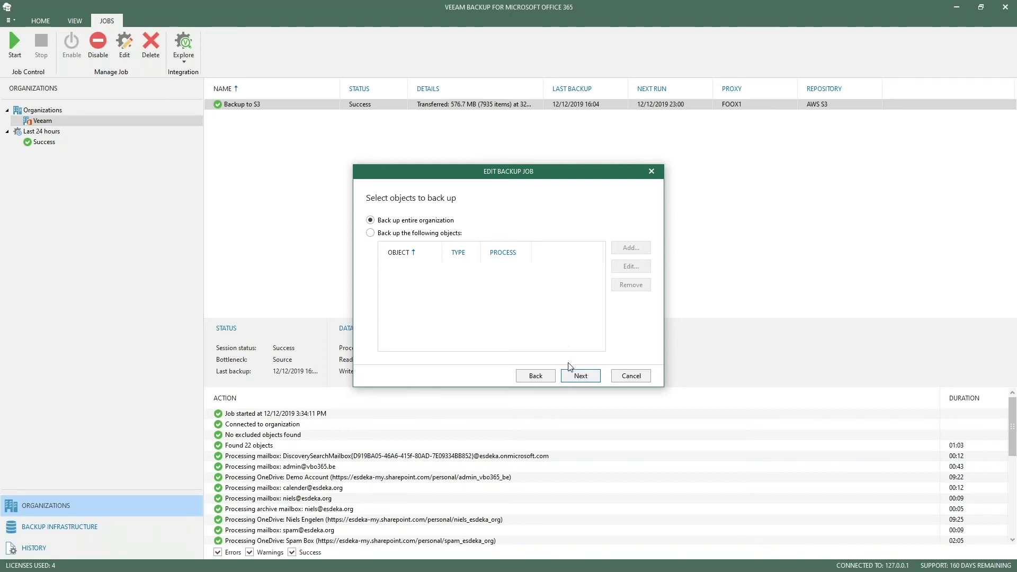
Browse the organization's groups and users without adding any, keeping 'Back up entire organization'.
left_click(432, 234)
left_click(643, 249)
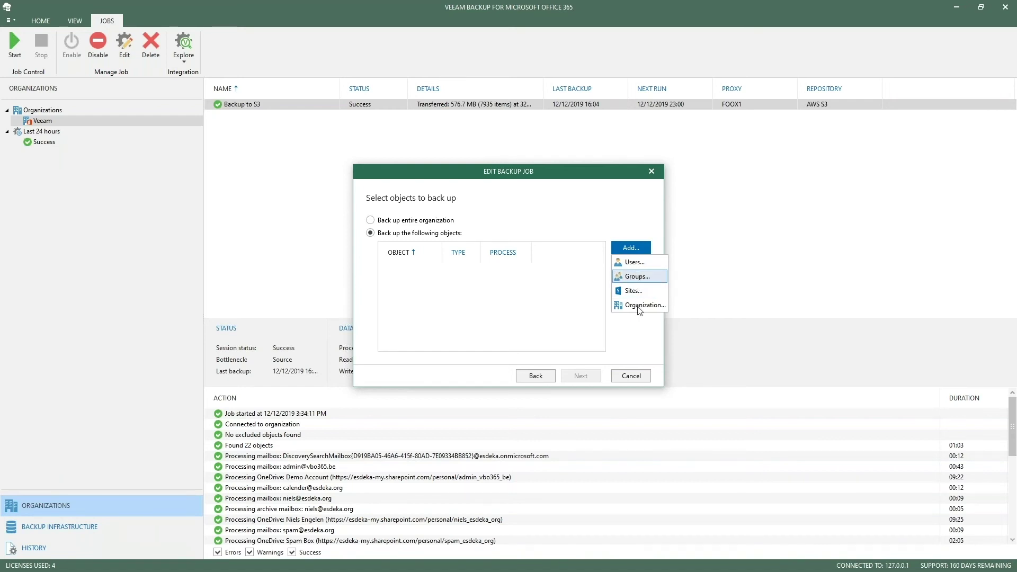
left_click(637, 278)
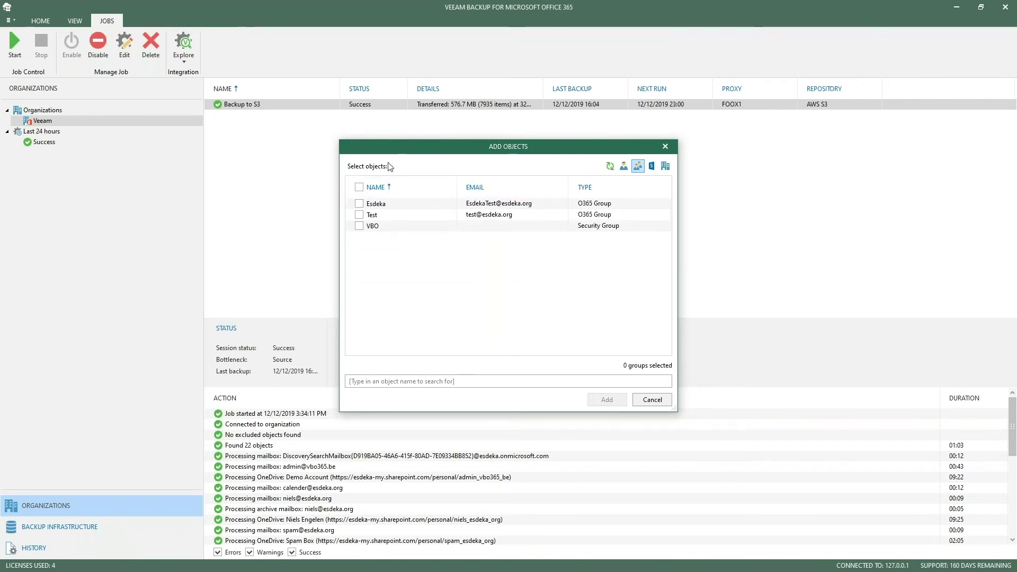
left_click(624, 166)
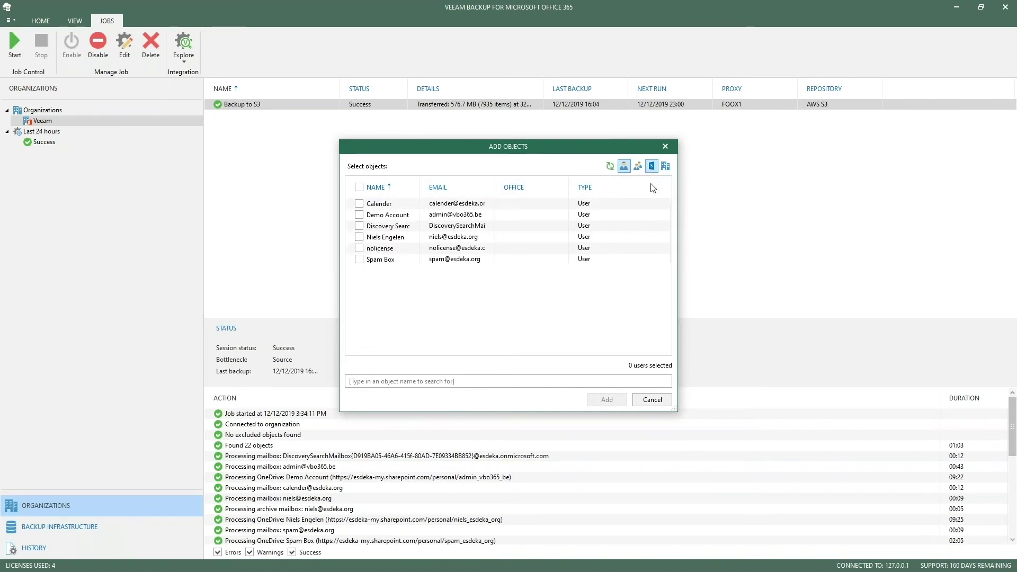
left_click(649, 400)
left_click(432, 222)
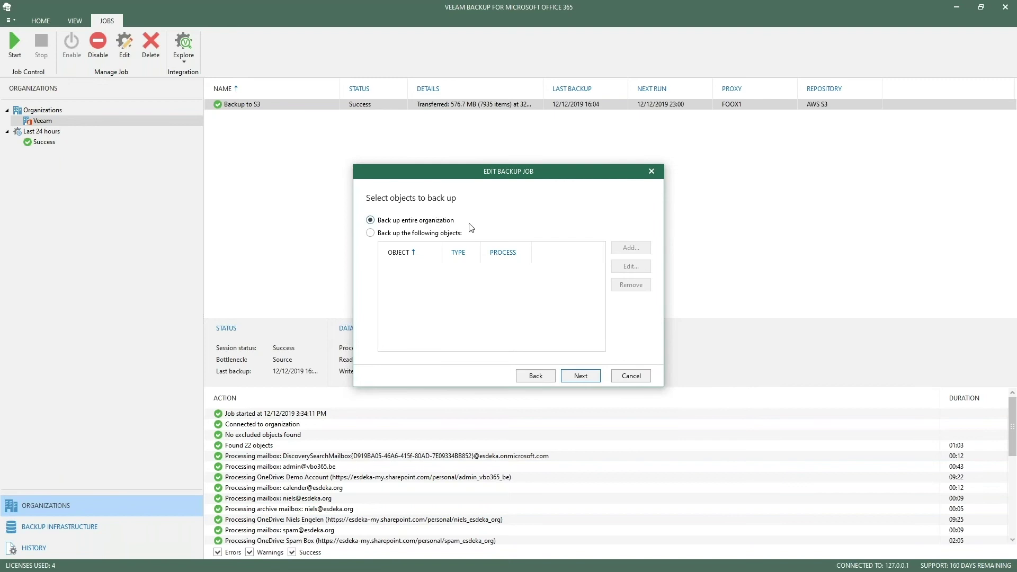
Step through exclusions and proxy/repository, leave the schedule at daily 23:00, and cancel the Backup to S3 editor.
left_click(580, 376)
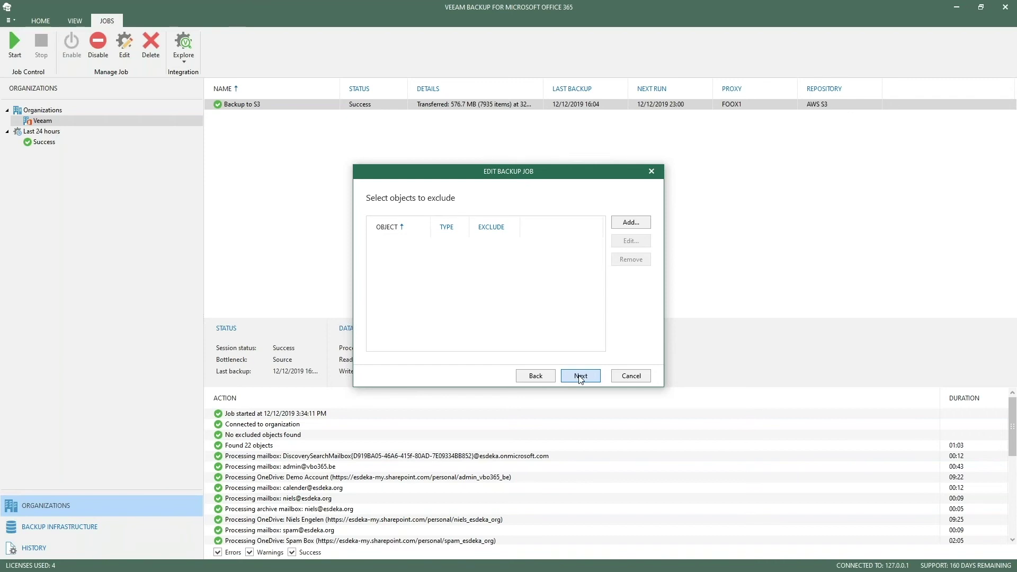
left_click(580, 376)
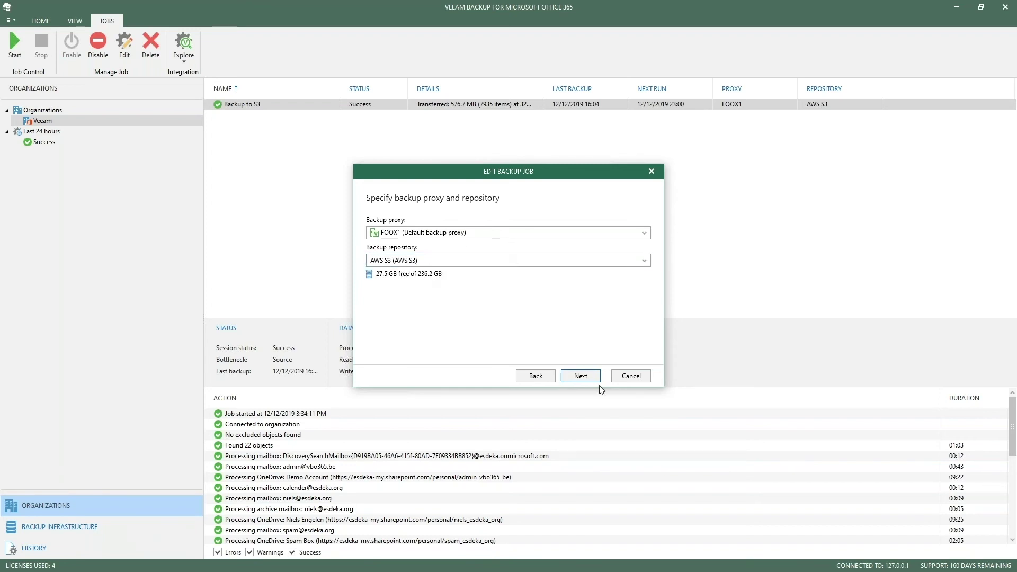
left_click(580, 376)
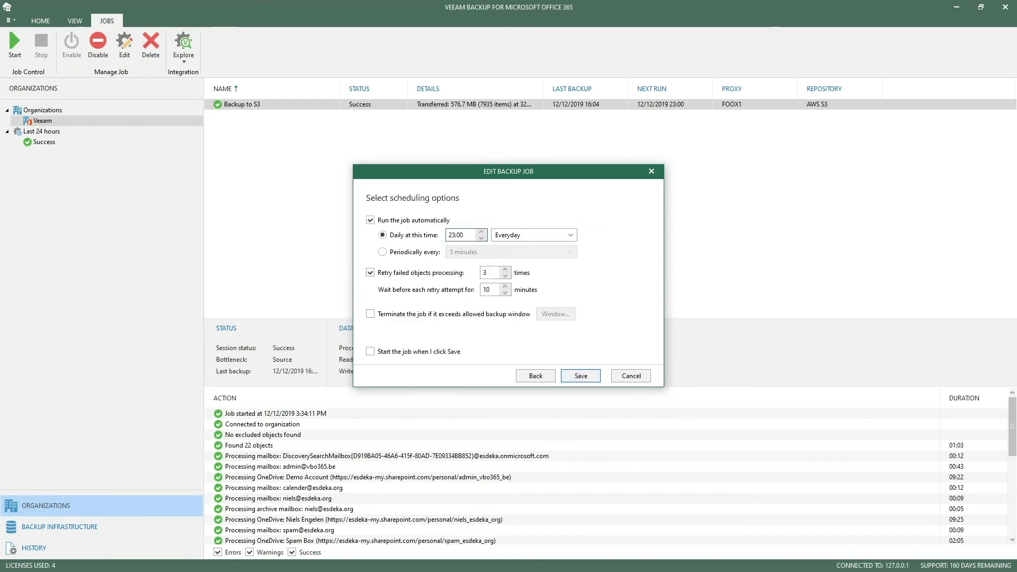
left_click(455, 238)
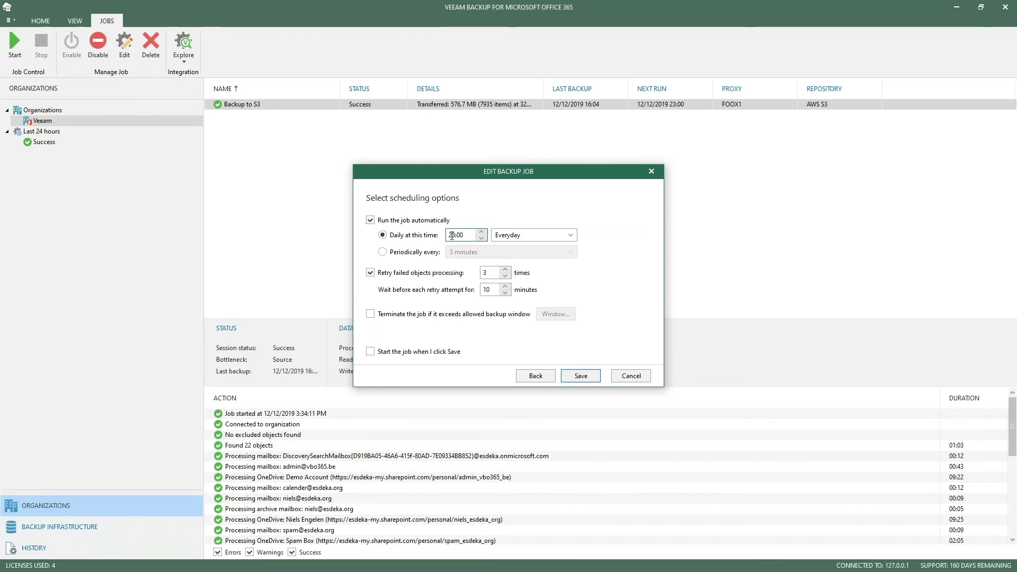
left_click(428, 252)
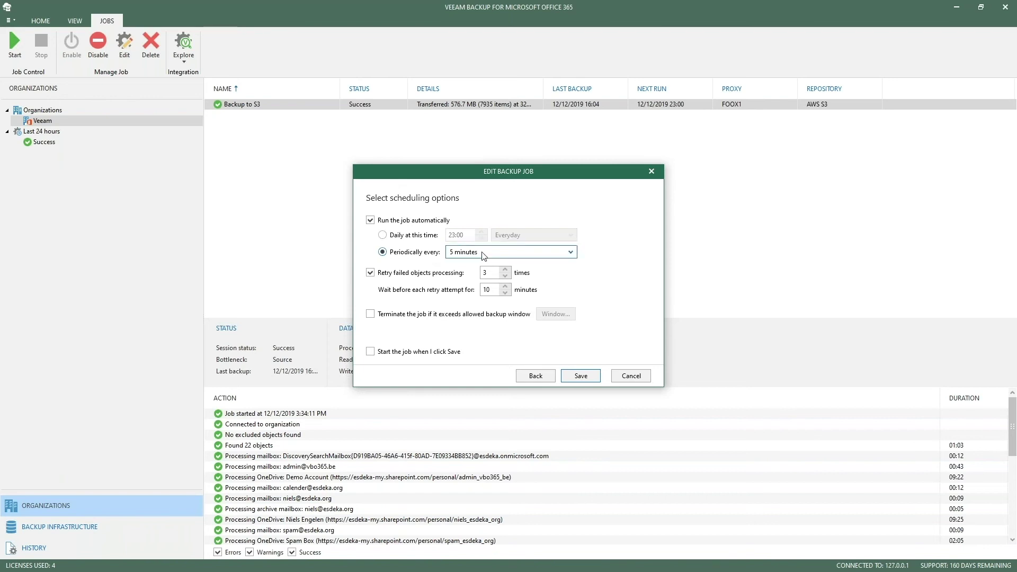
left_click(483, 256)
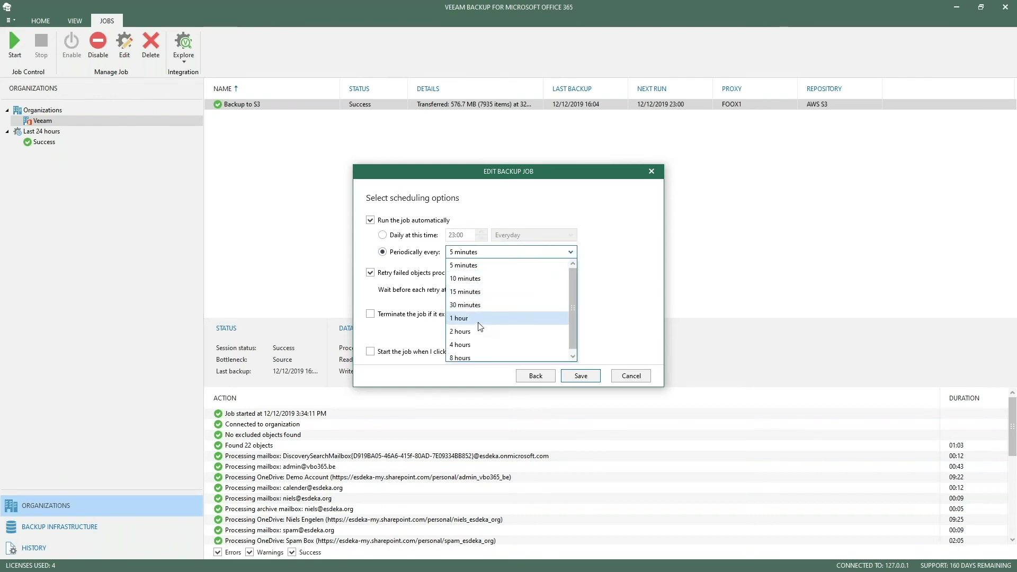
left_click(425, 238)
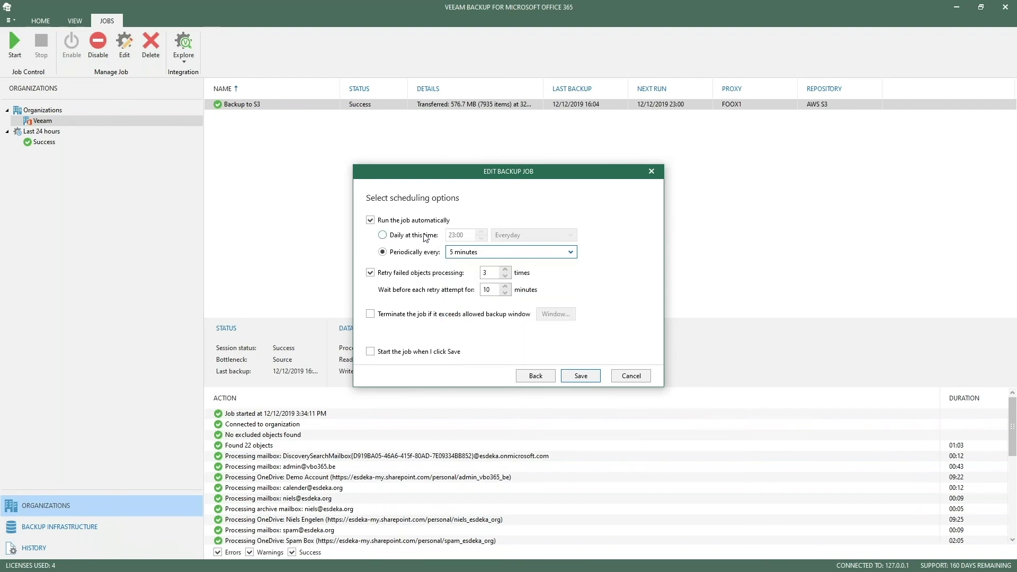
left_click(425, 238)
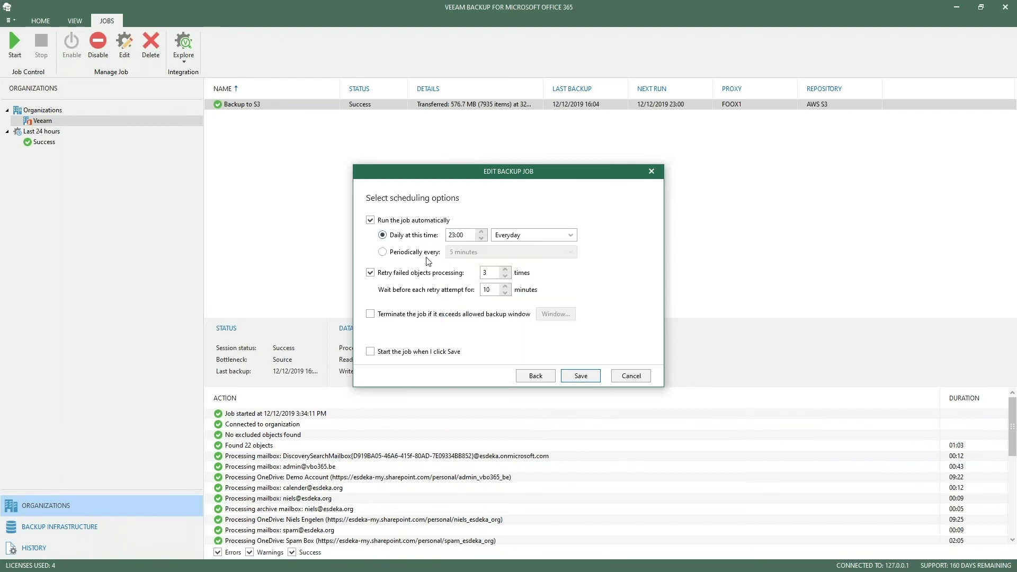
left_click(628, 375)
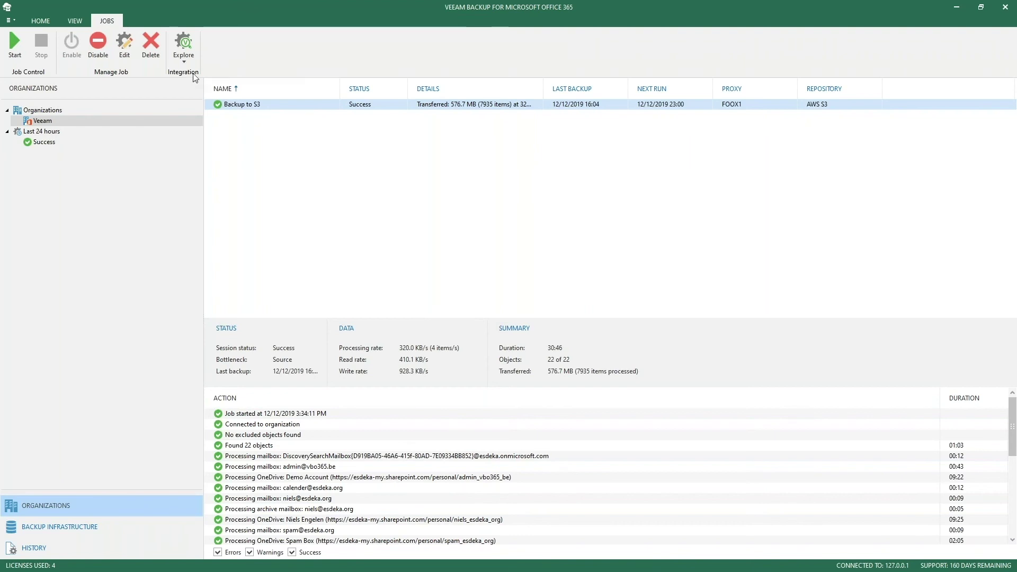
Explore the latest Exchange state and accept the object storage read charges warning.
left_click(186, 59)
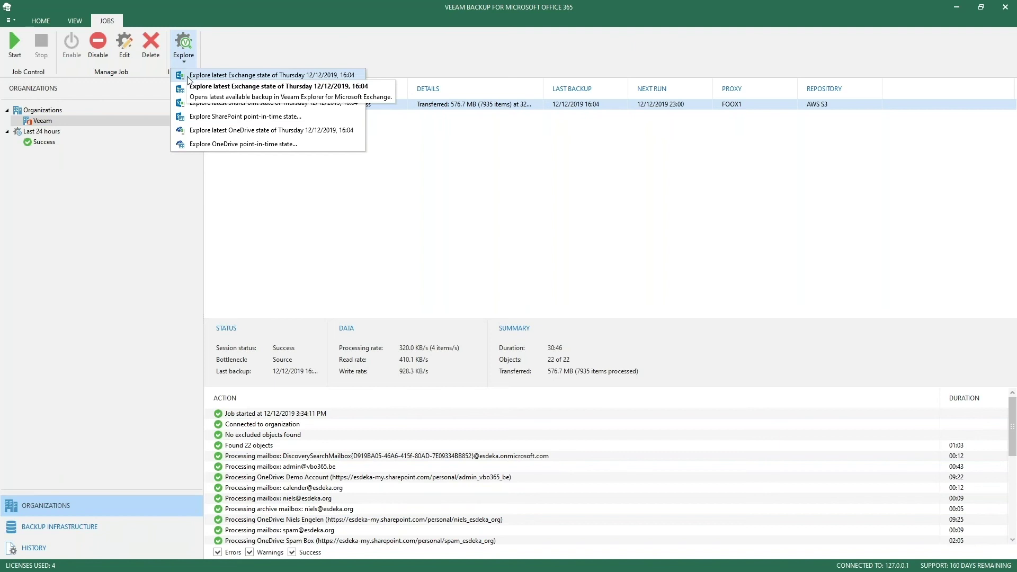
left_click(188, 76)
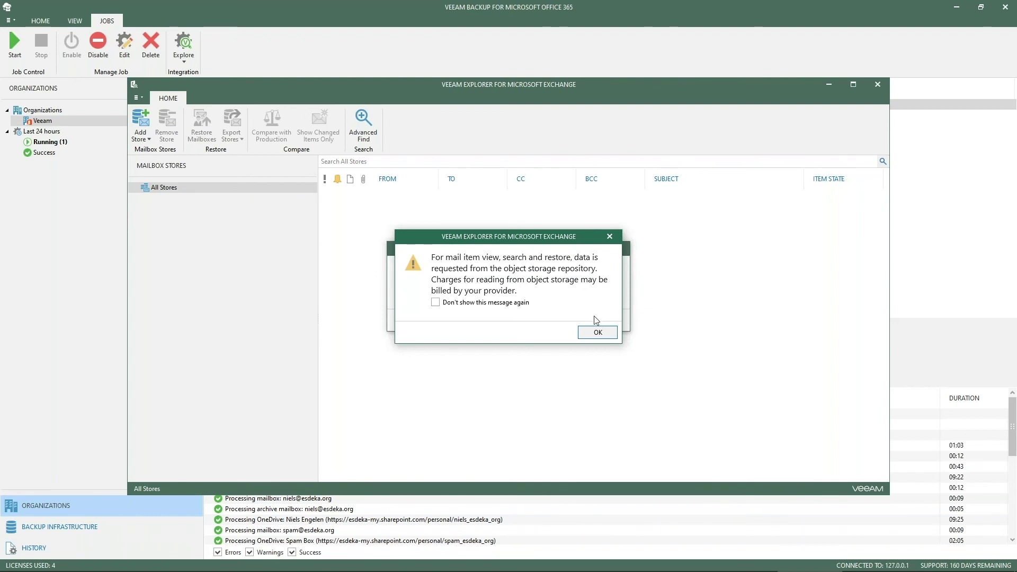
left_click(594, 337)
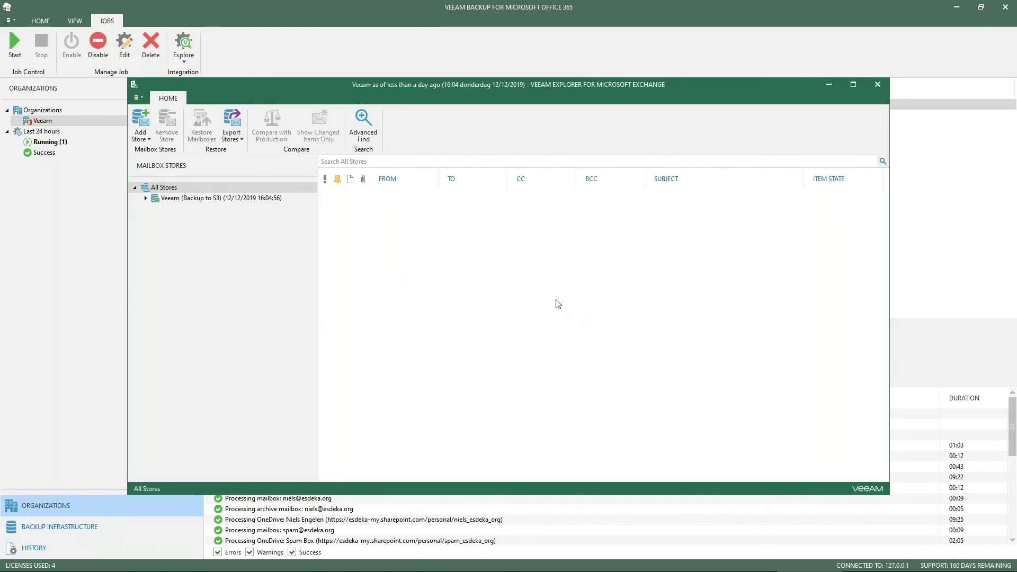
Expand the Backup to S3 store and a mailbox down to Postvak IN's Restored-via-web-client folder.
left_click(145, 199)
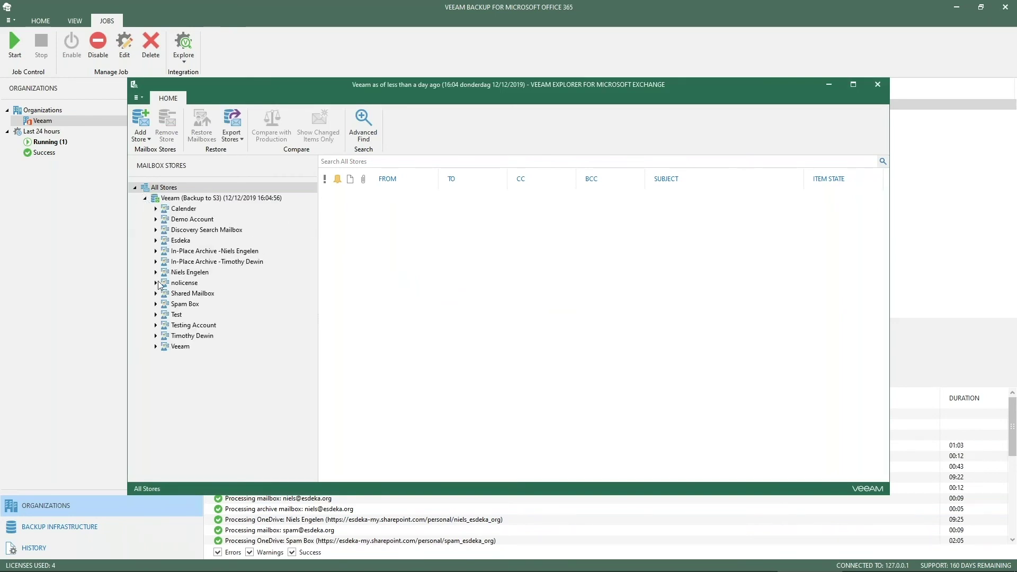
left_click(156, 272)
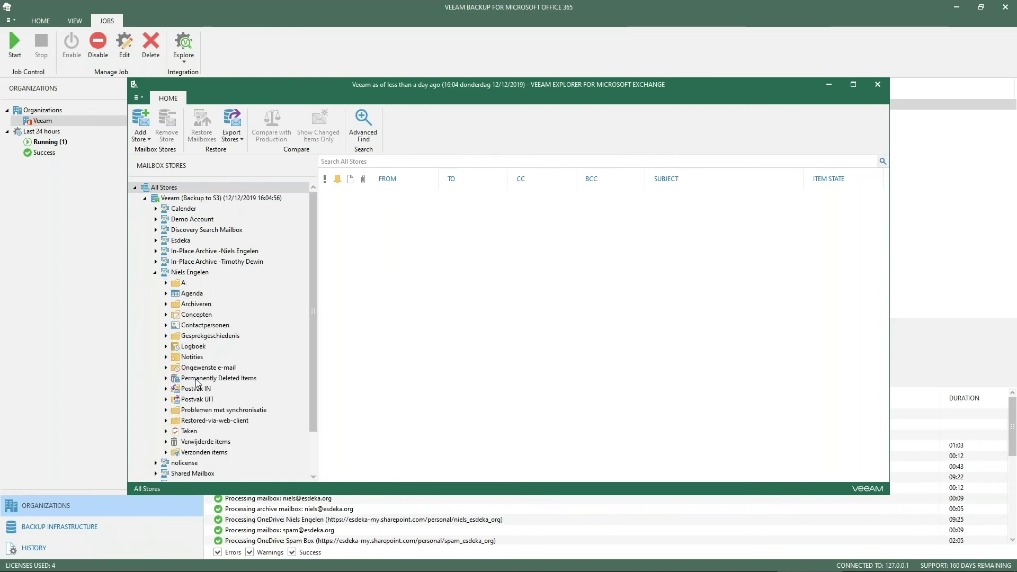
left_click(182, 283)
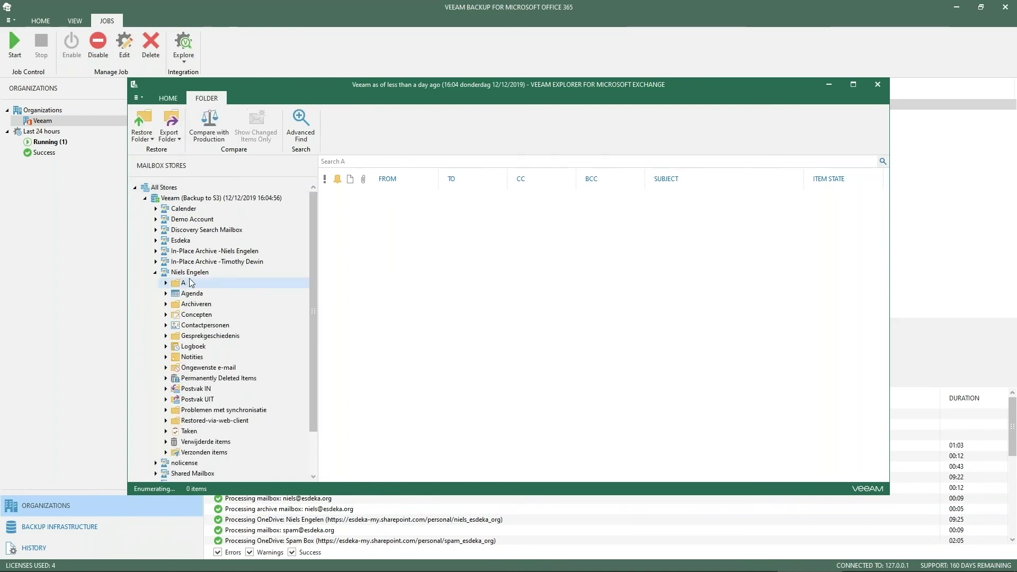
left_click(197, 390)
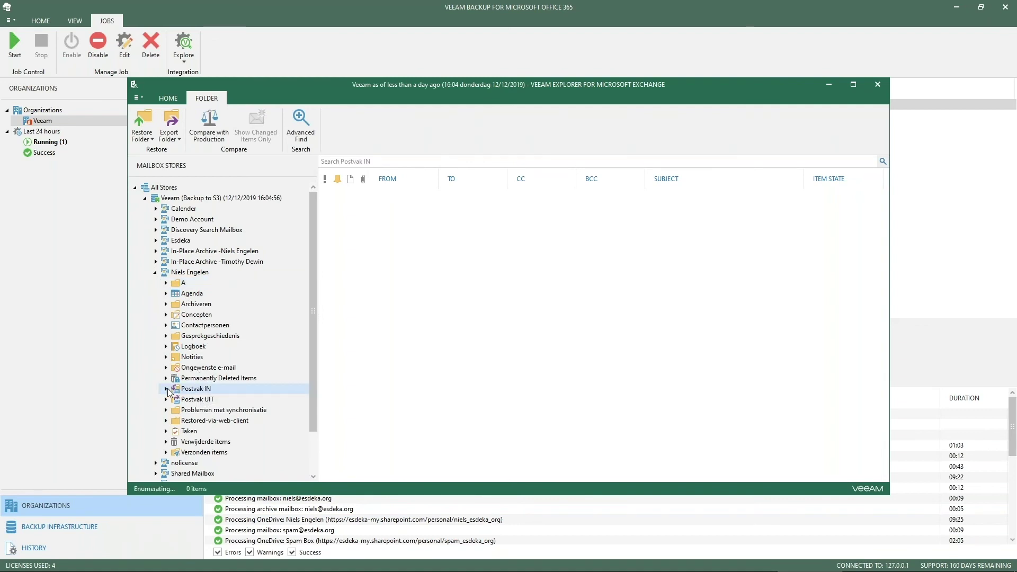
left_click(166, 390)
scroll(198, 324, "down", 1)
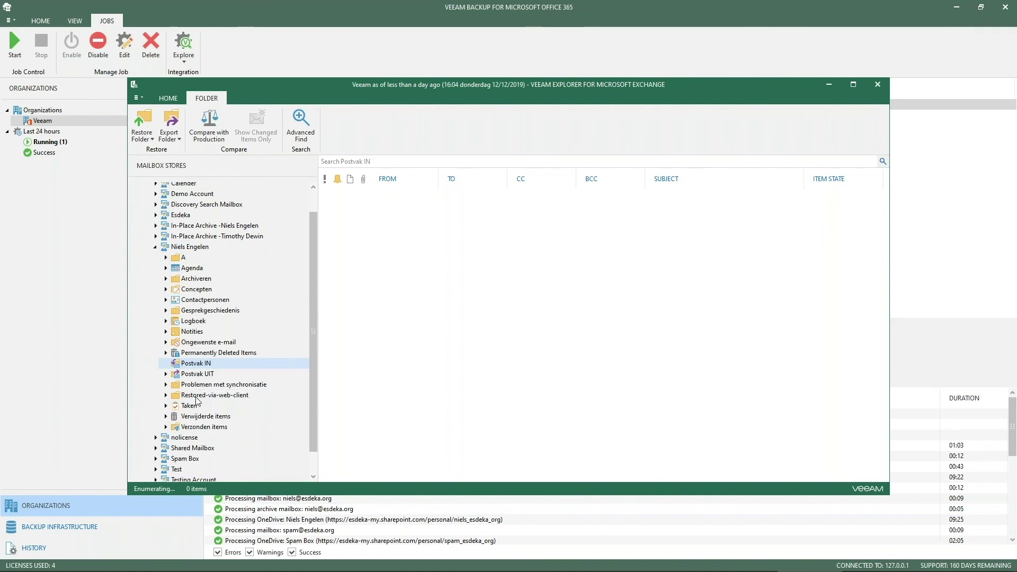
left_click(197, 396)
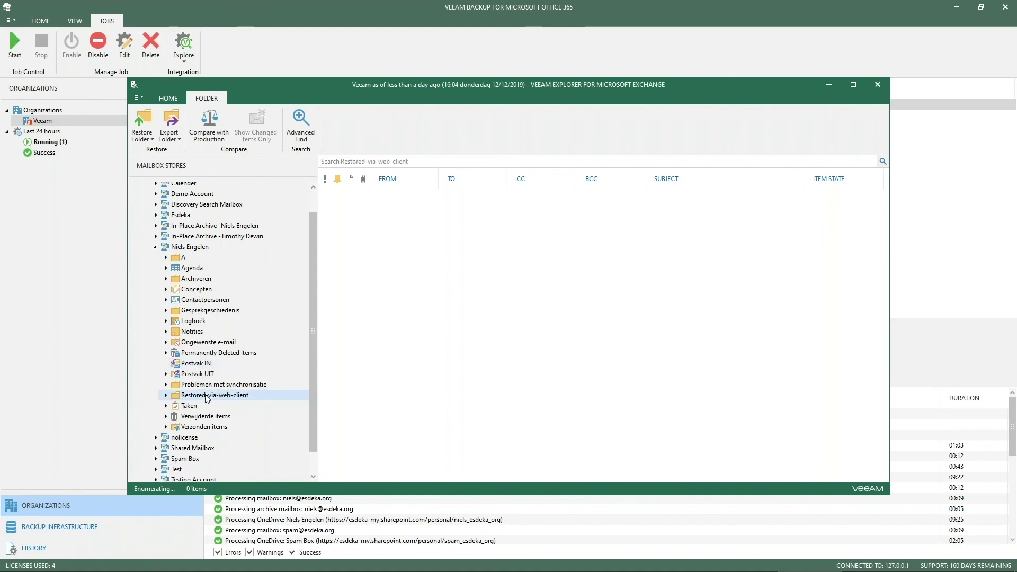
Export the Message Center Major Change message to Desktop\Restored-via-web-client.pst and review the 1-item summary.
left_click(305, 142)
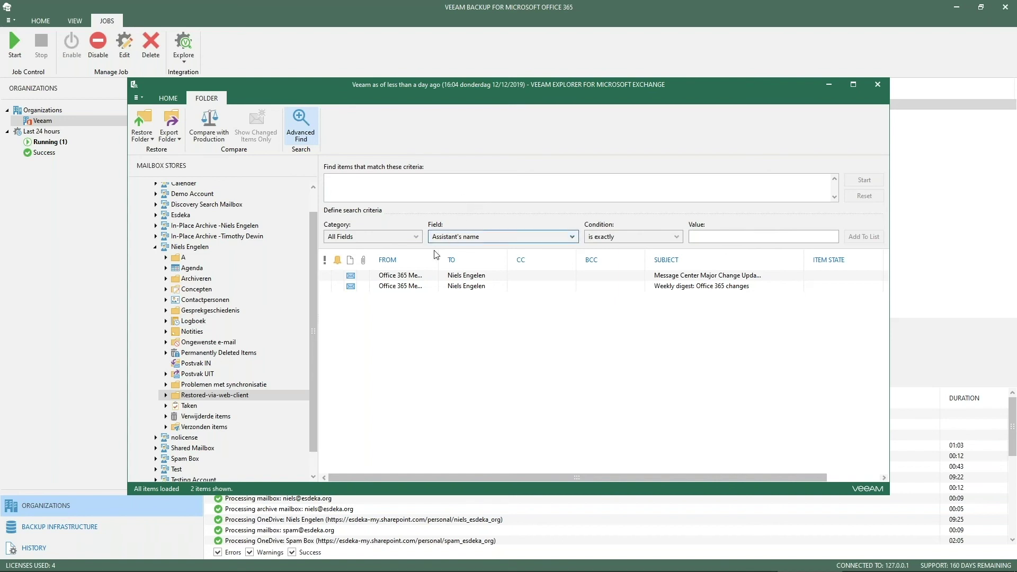
left_click(406, 277)
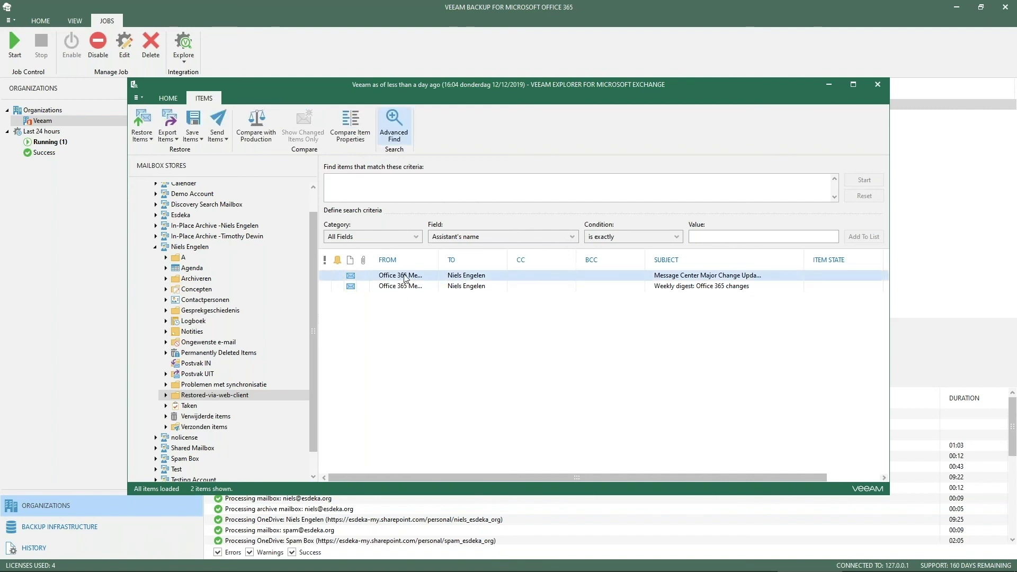
left_click(147, 136)
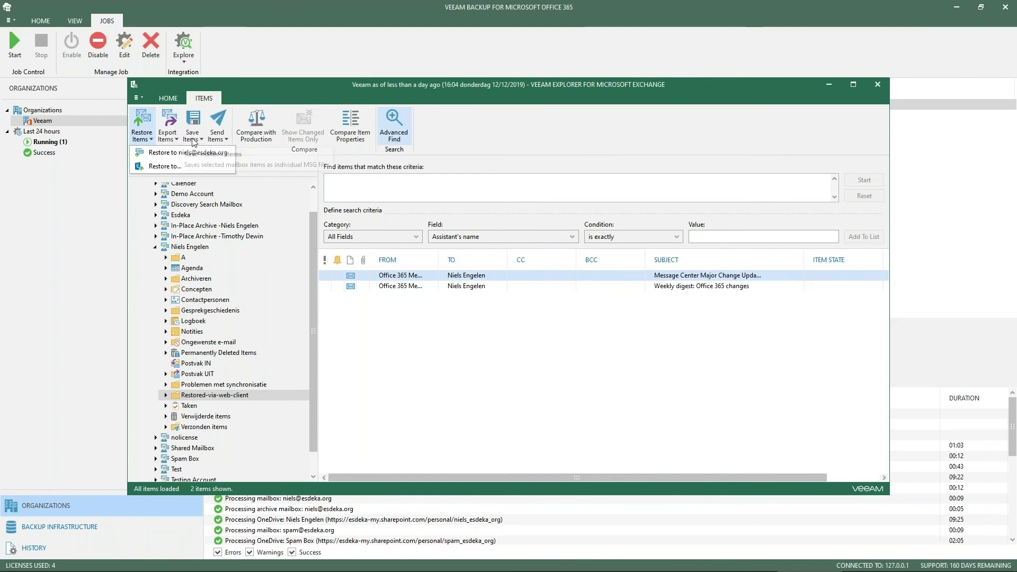
left_click(174, 141)
left_click(191, 153)
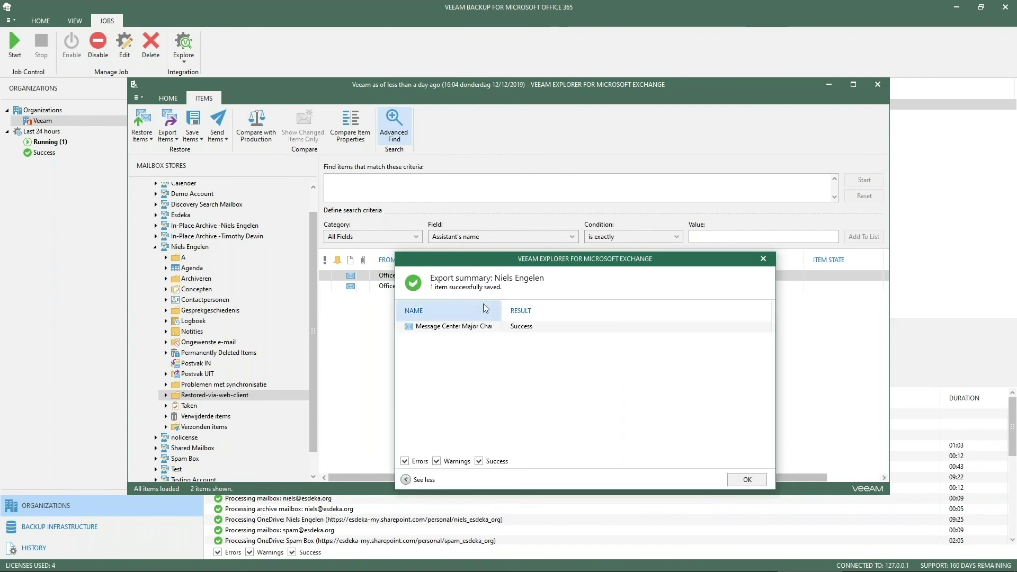
left_click(419, 312)
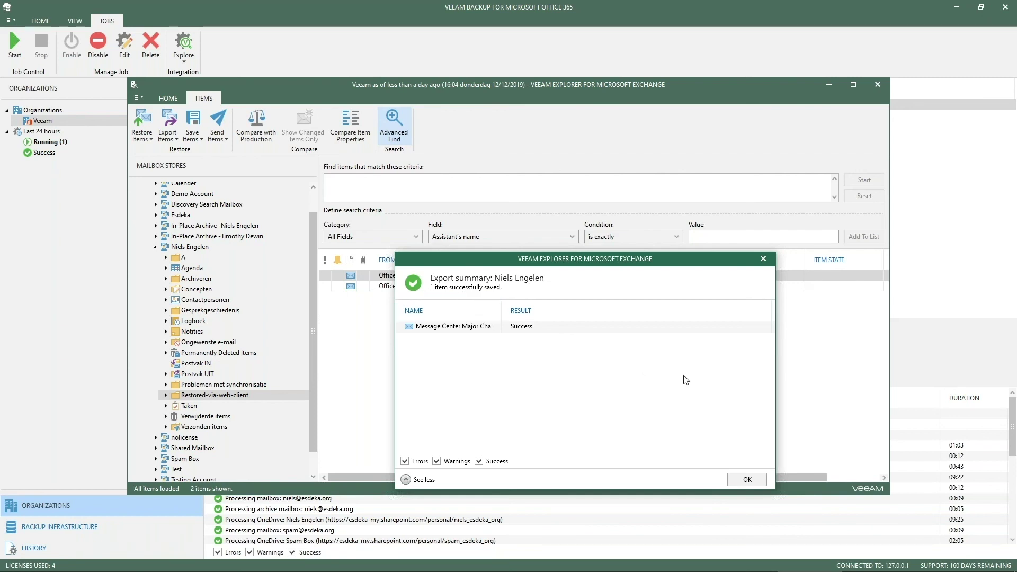
left_click(747, 480)
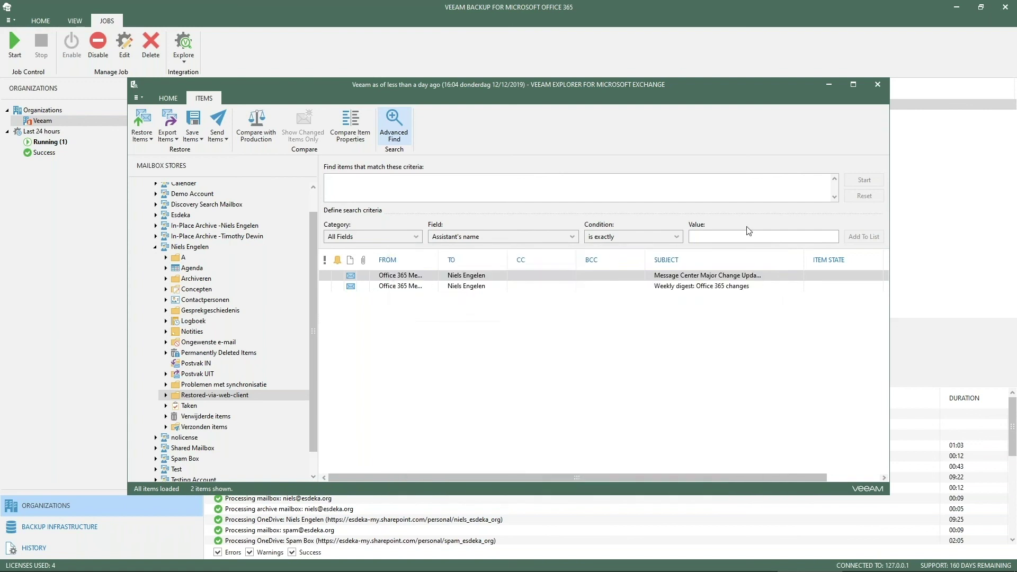
Close Veeam Explorer and open the Veeam organization's Backup Accounts Manager with security group VBO.
left_click(871, 85)
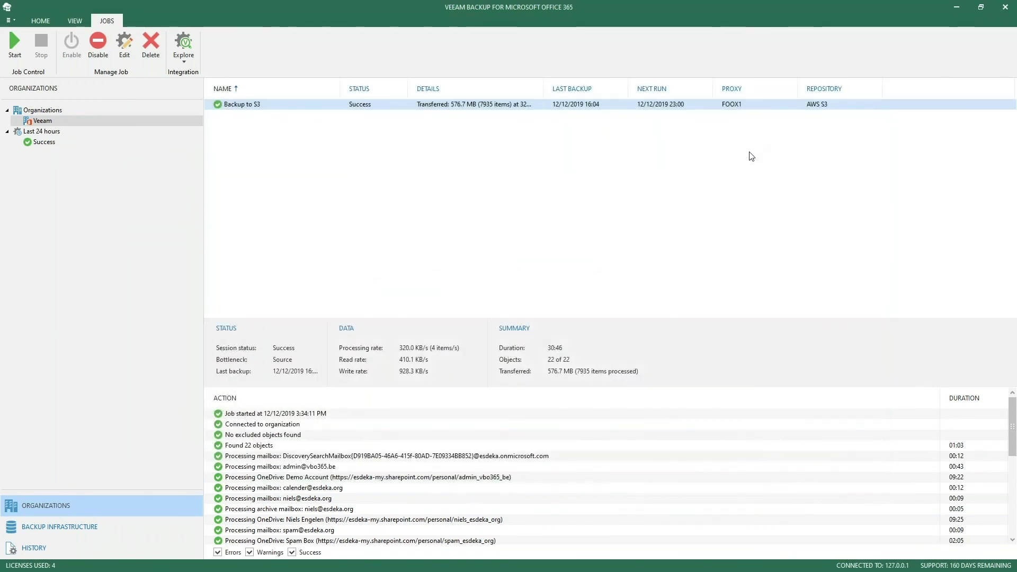
right_click(85, 120)
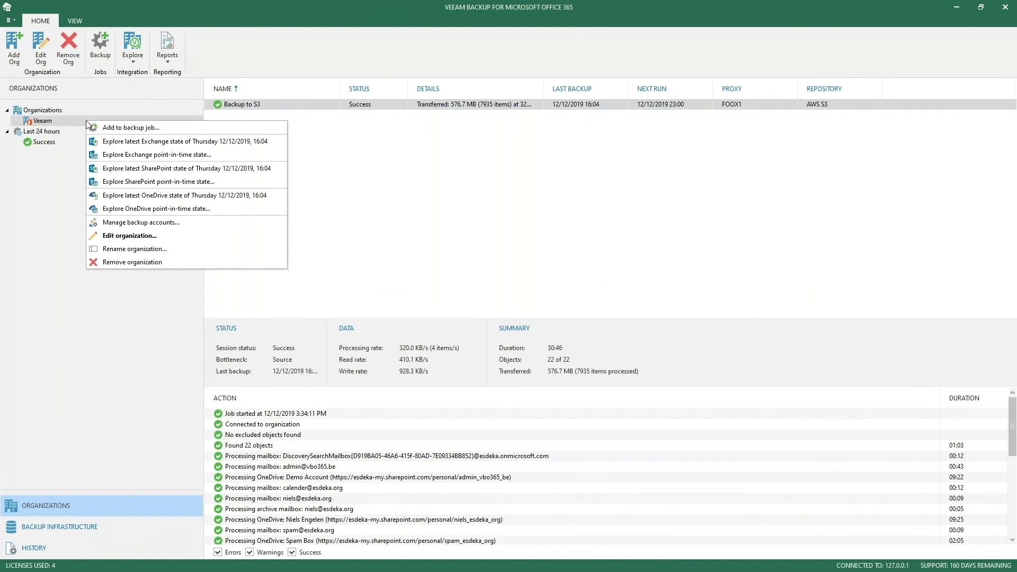
left_click(137, 223)
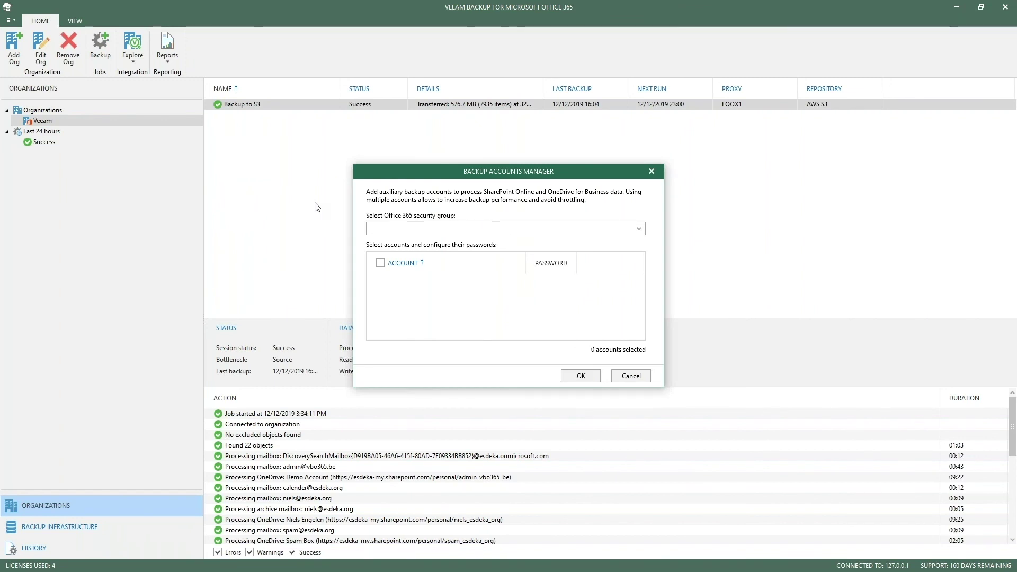
left_click(474, 232)
left_click(470, 248)
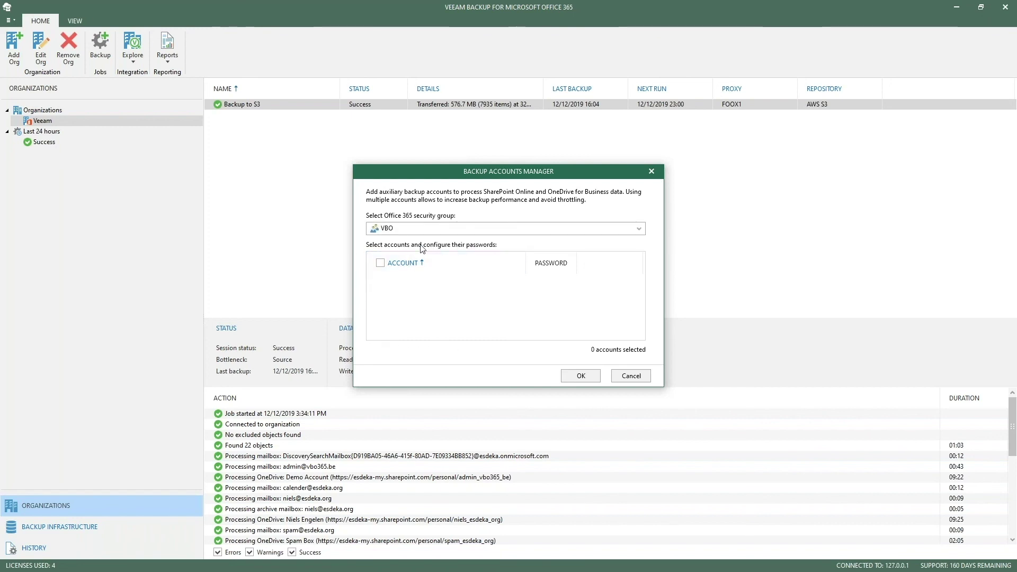